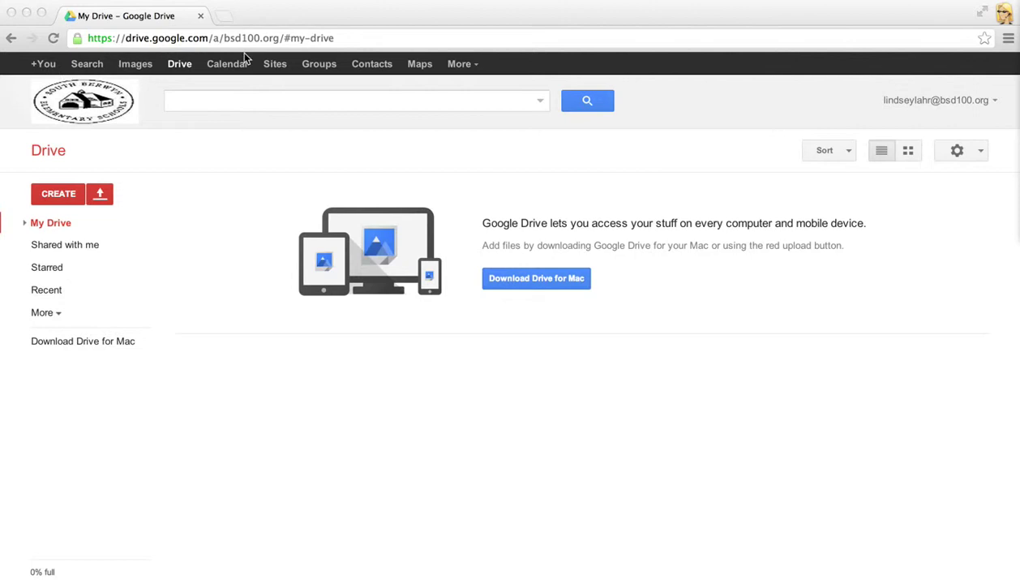
- Start the Google+ profile from the school account and set gender to Female
{"action": "left_click", "coordinate": [48, 72]}
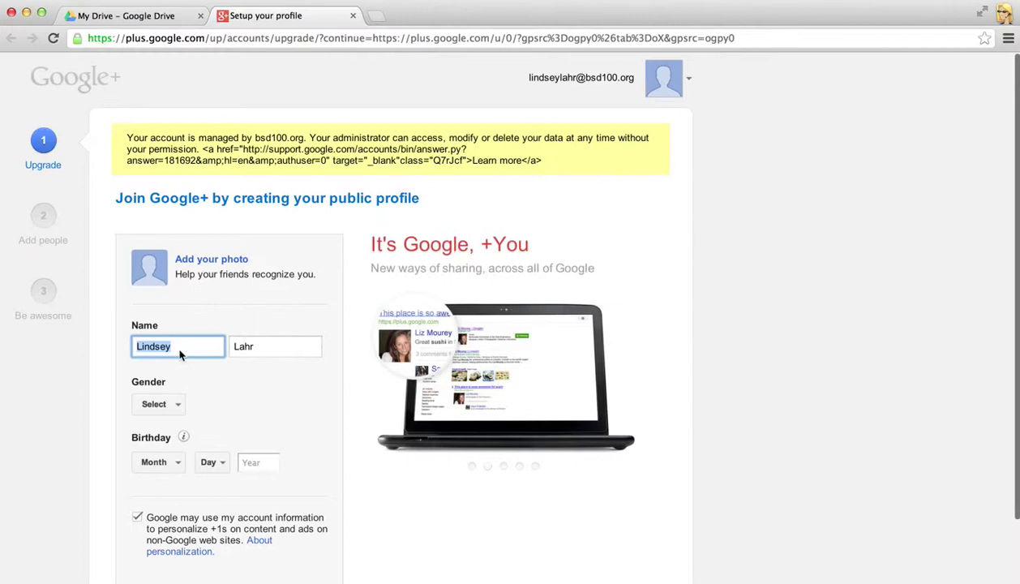
{"action": "left_click", "coordinate": [168, 407]}
{"action": "left_click", "coordinate": [171, 406]}
{"action": "left_click", "coordinate": [171, 423]}
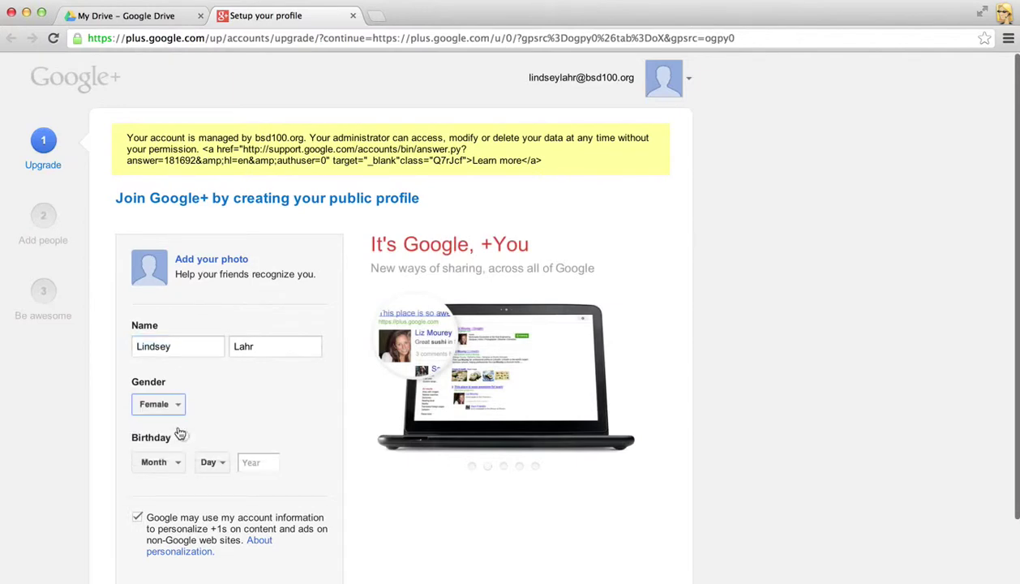
{"action": "scroll", "coordinate": [244, 424], "scroll_direction": "down", "scroll_amount": 1}
{"action": "left_click", "coordinate": [174, 423]}
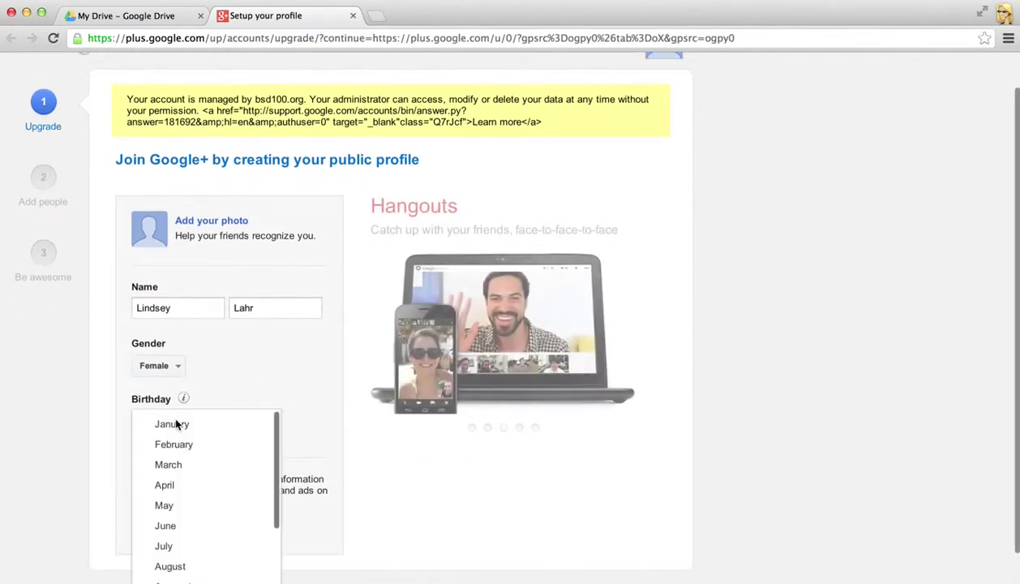
{"action": "scroll", "coordinate": [252, 370], "scroll_direction": "down", "scroll_amount": 1}
{"action": "left_click", "coordinate": [252, 370]}
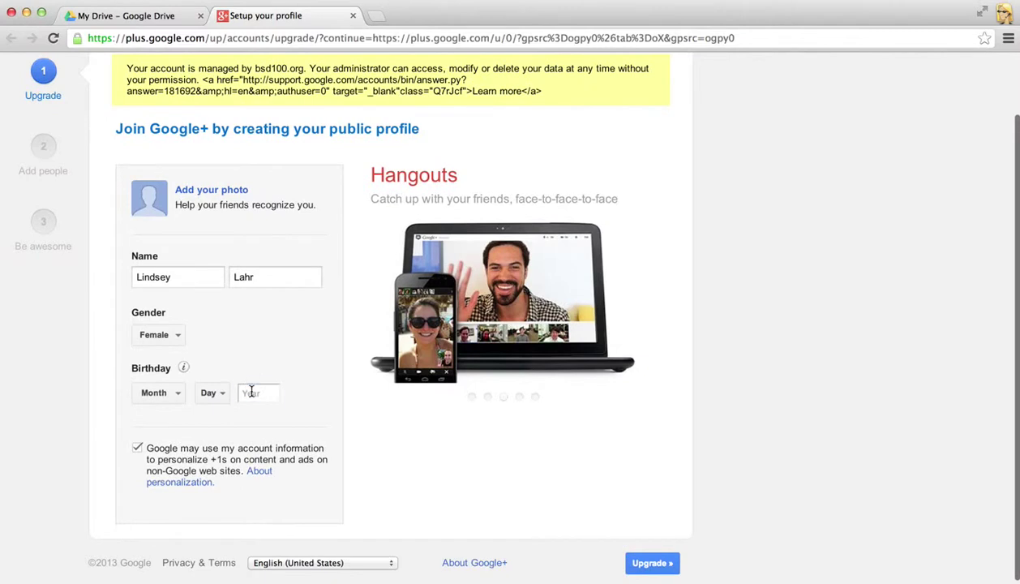
{"action": "left_click", "coordinate": [251, 393]}
{"action": "type", "text": "1"}
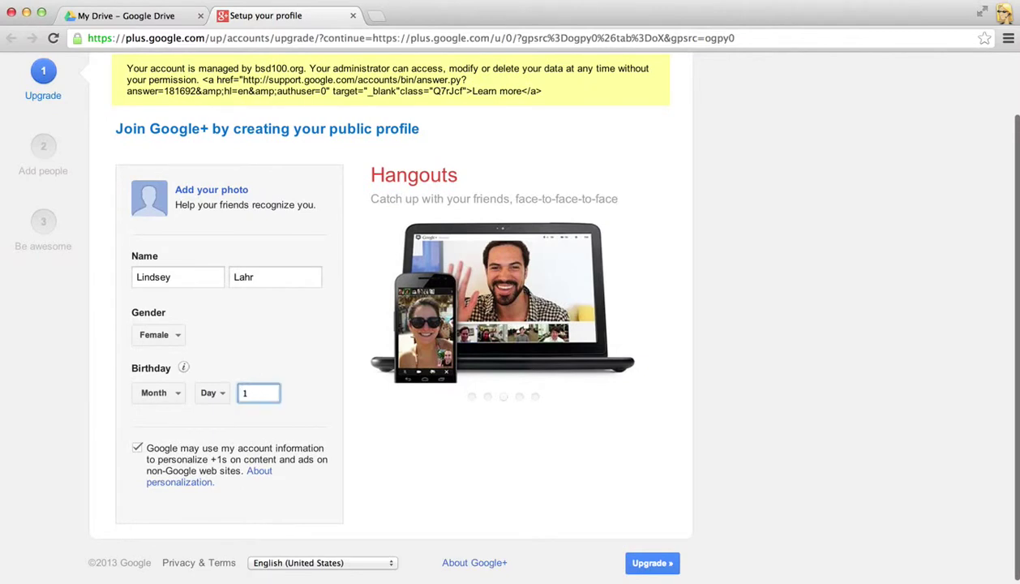
{"action": "type", "text": "983"}
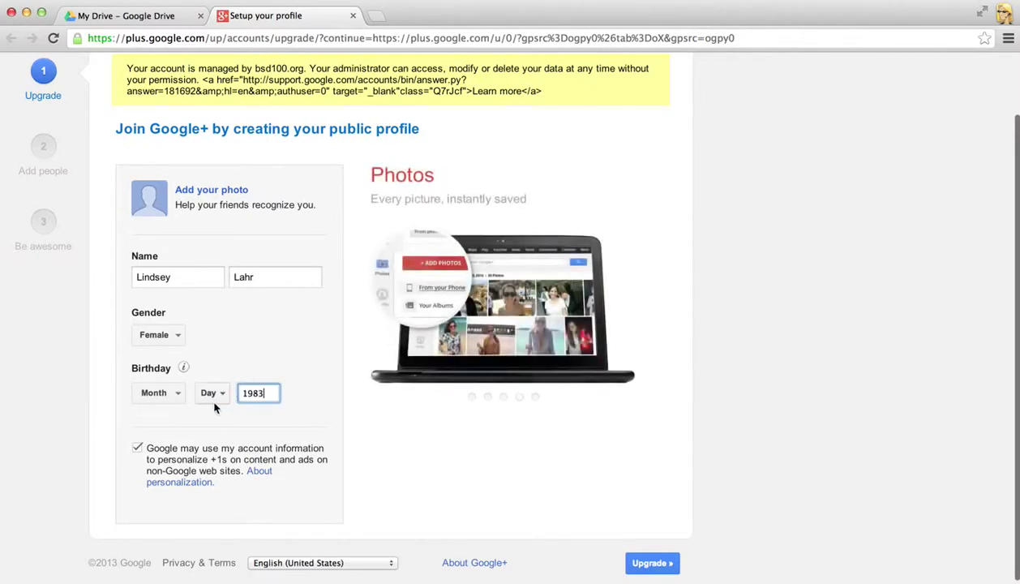
{"action": "left_click", "coordinate": [166, 394]}
{"action": "scroll", "coordinate": [192, 524], "scroll_direction": "down", "scroll_amount": 2}
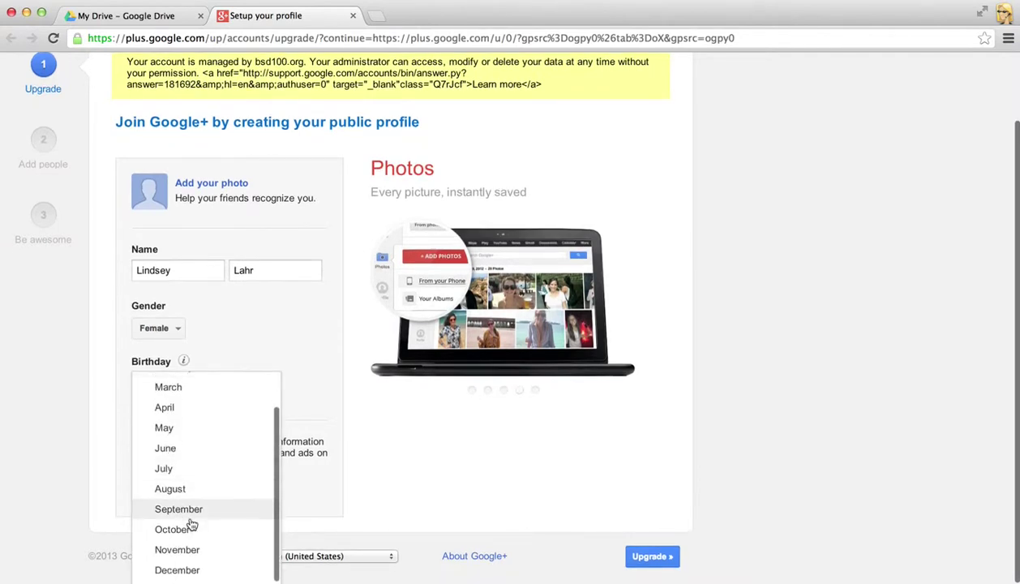
{"action": "left_click", "coordinate": [180, 570]}
{"action": "left_click", "coordinate": [217, 393]}
{"action": "scroll", "coordinate": [216, 394], "scroll_direction": "down", "scroll_amount": 5}
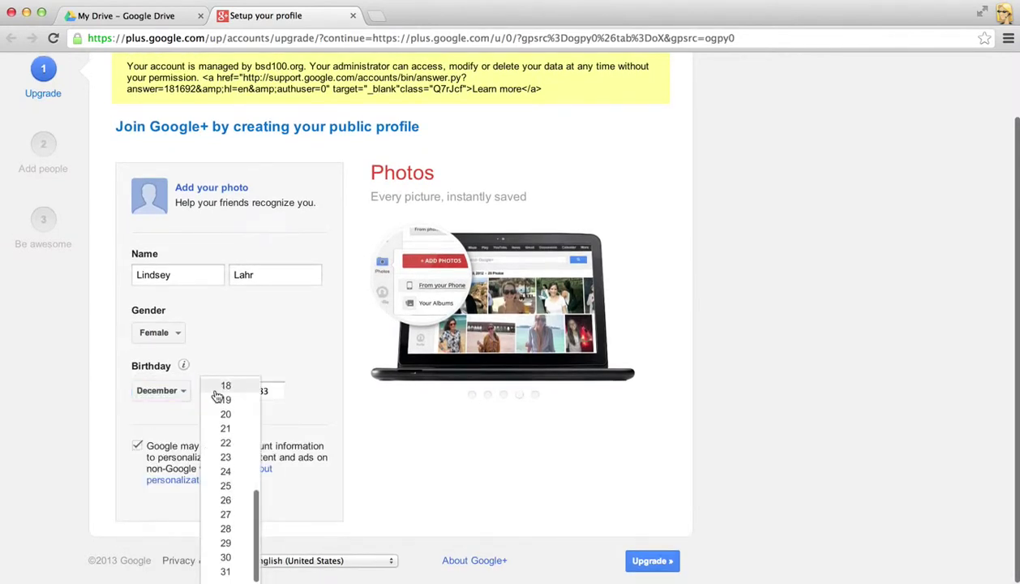
{"action": "left_click", "coordinate": [228, 557]}
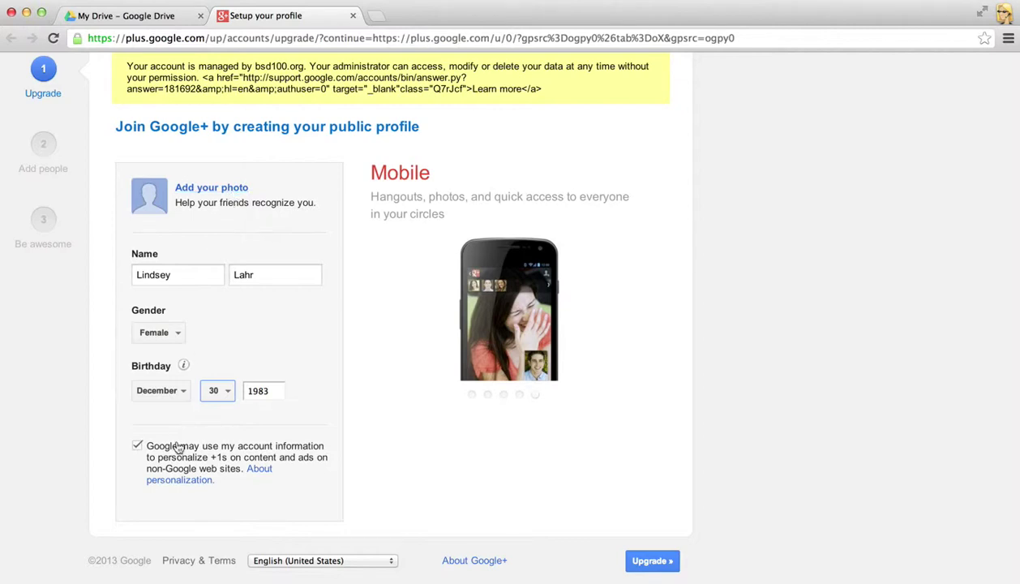
- Submit the profile with Upgrade, then skip connecting other sites and confirm Continue anyway
{"action": "left_click", "coordinate": [655, 562]}
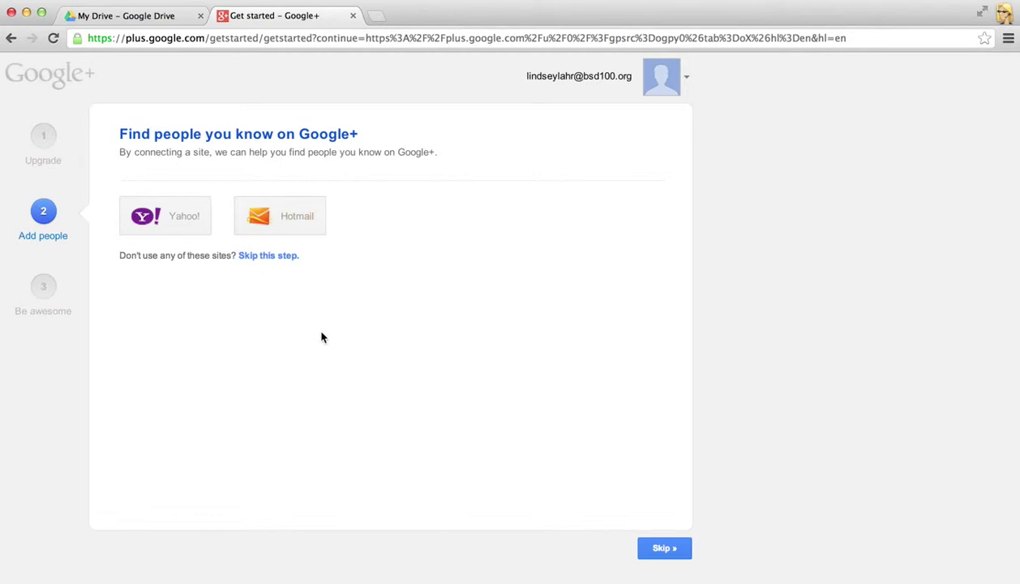
{"action": "left_click", "coordinate": [270, 256]}
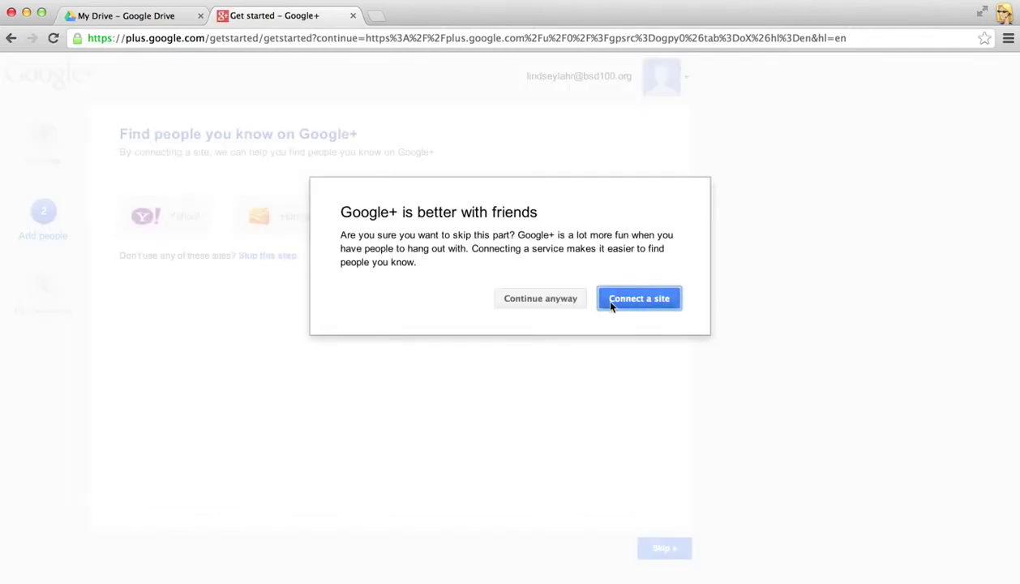
{"action": "left_click", "coordinate": [566, 309]}
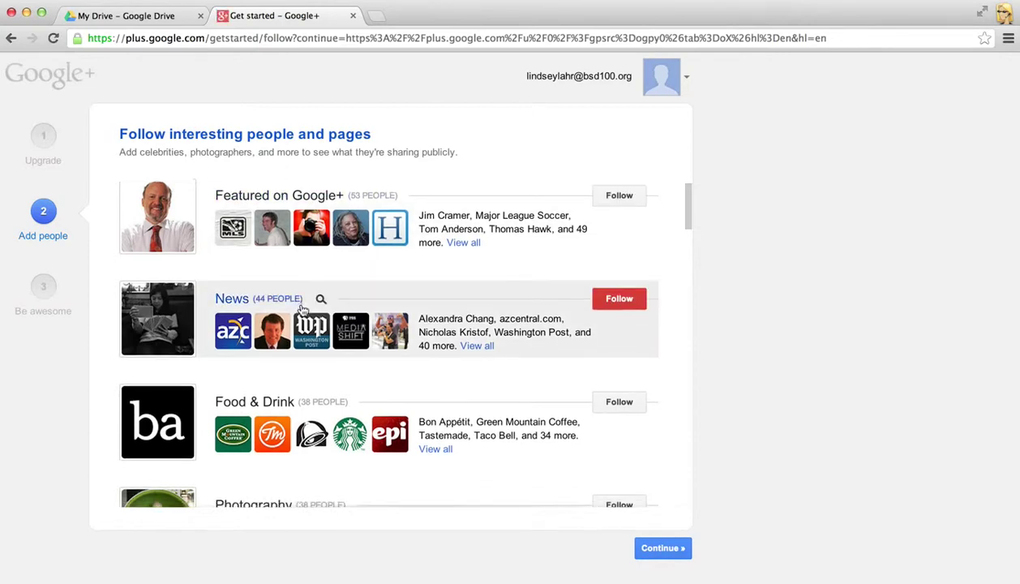
- Skim the follow suggestions, then continue without following anyone, confirming Continue anyway
{"action": "scroll", "coordinate": [302, 312], "scroll_direction": "down", "scroll_amount": 3}
{"action": "scroll", "coordinate": [302, 312], "scroll_direction": "down", "scroll_amount": 4}
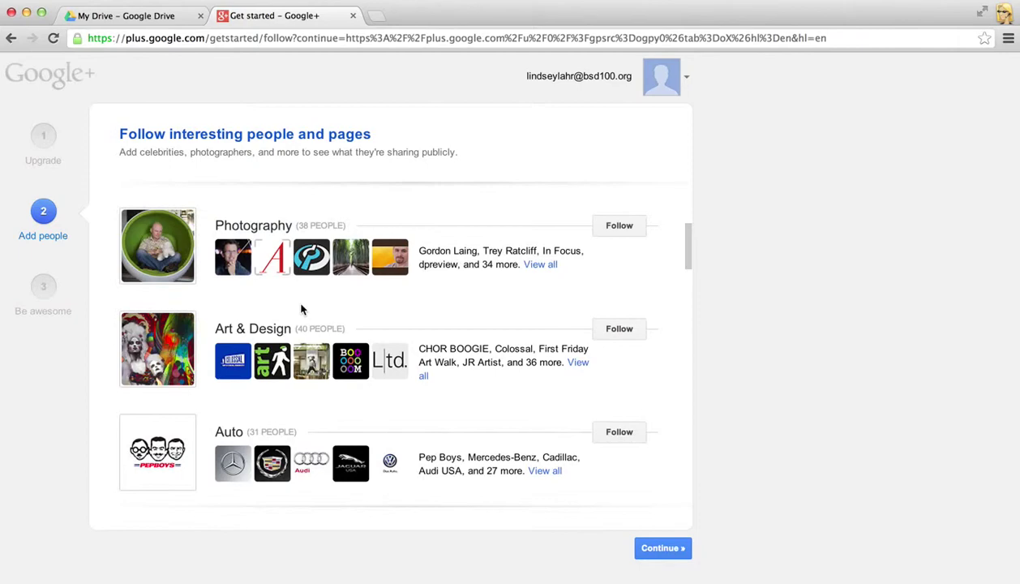
{"action": "scroll", "coordinate": [301, 309], "scroll_direction": "down", "scroll_amount": 4}
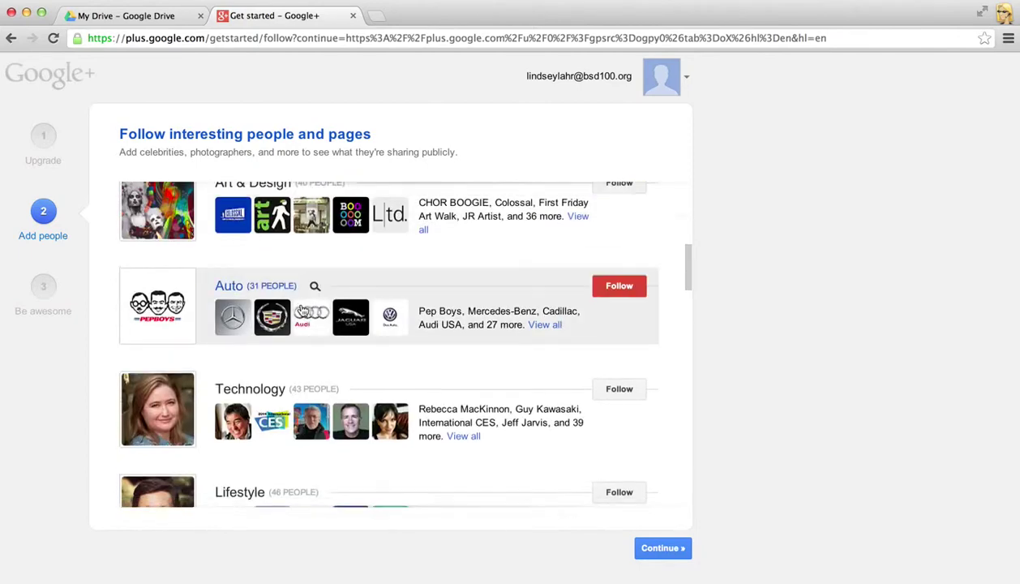
{"action": "scroll", "coordinate": [336, 312], "scroll_direction": "down", "scroll_amount": 2}
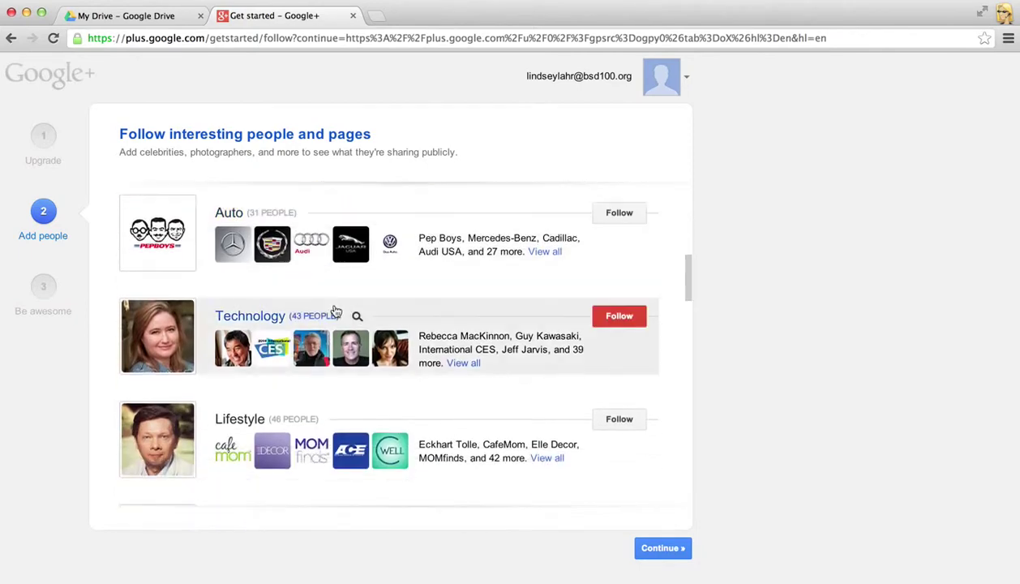
{"action": "scroll", "coordinate": [332, 324], "scroll_direction": "up", "scroll_amount": 1}
{"action": "scroll", "coordinate": [332, 324], "scroll_direction": "up", "scroll_amount": 12}
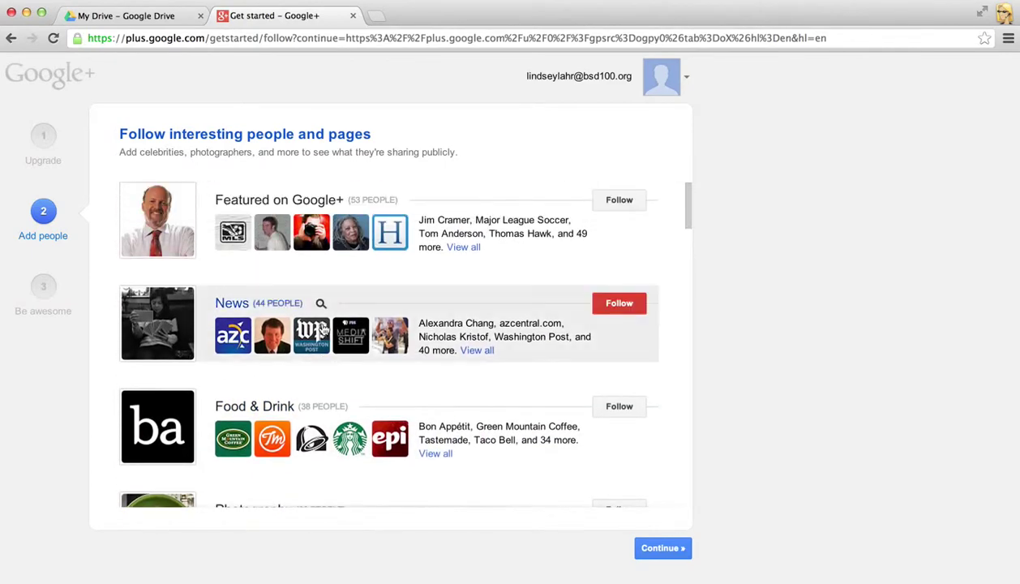
{"action": "scroll", "coordinate": [321, 340], "scroll_direction": "down", "scroll_amount": 15}
{"action": "scroll", "coordinate": [321, 361], "scroll_direction": "down", "scroll_amount": 13}
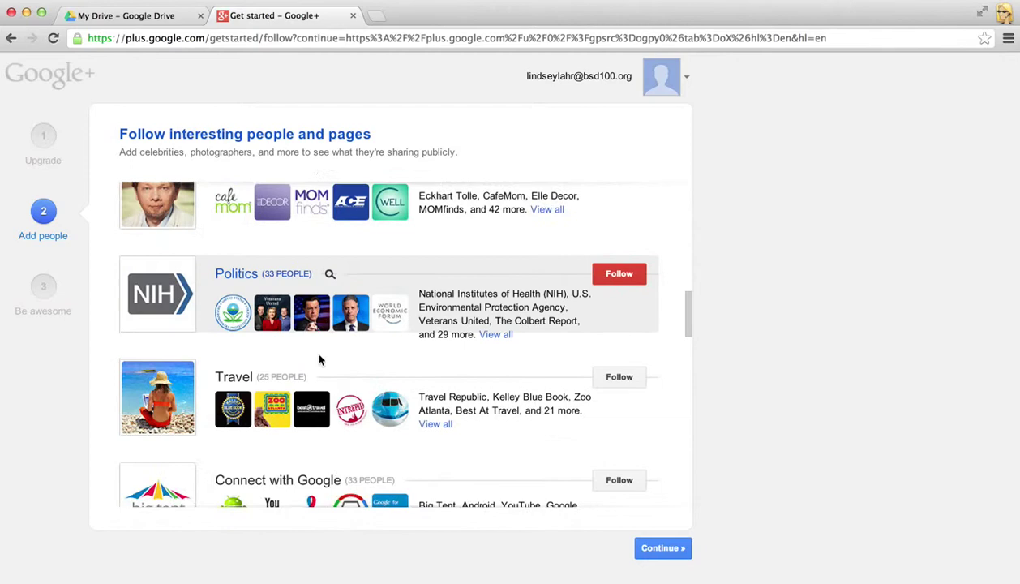
{"action": "scroll", "coordinate": [321, 361], "scroll_direction": "down", "scroll_amount": 6}
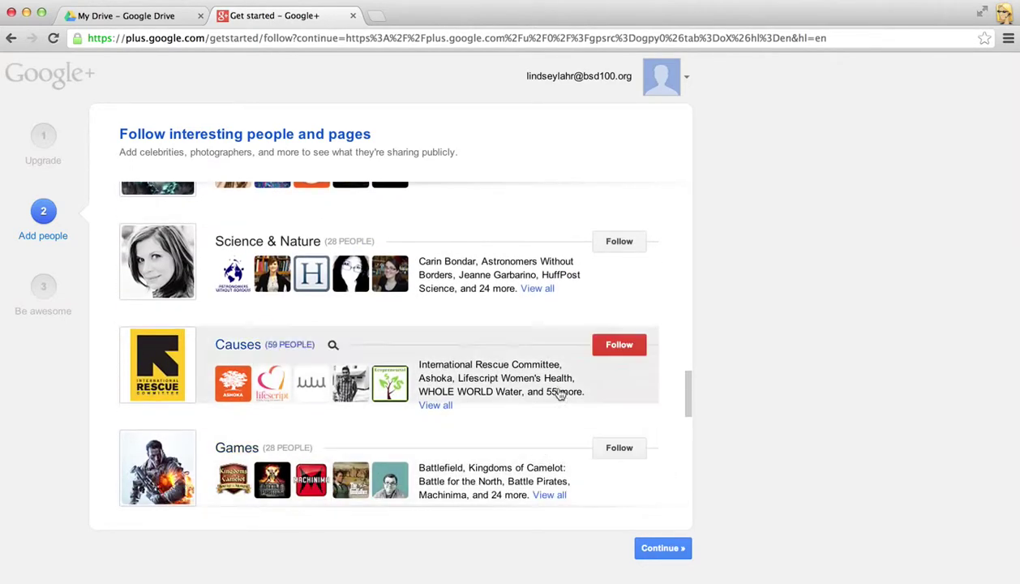
{"action": "left_click", "coordinate": [675, 557]}
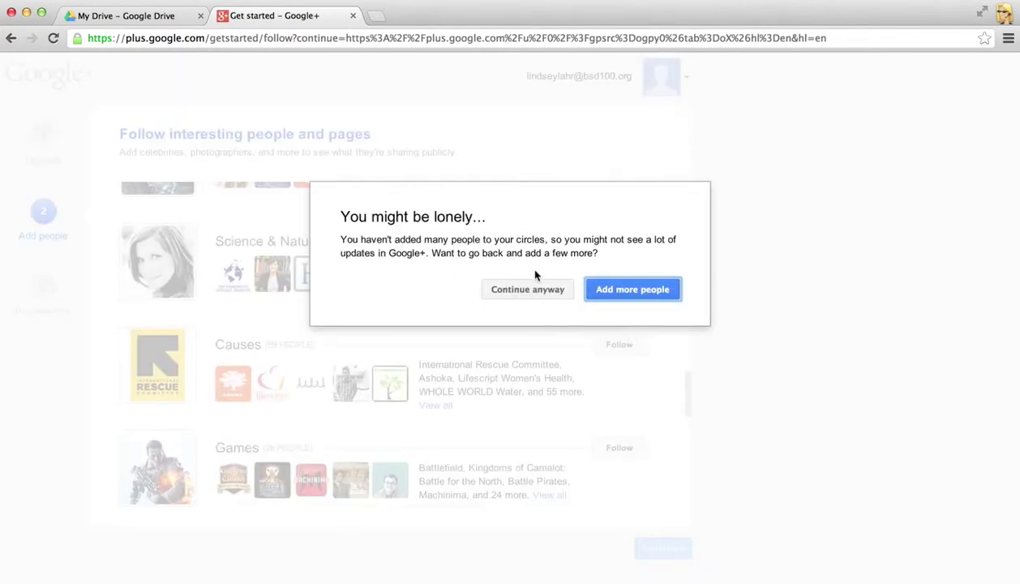
{"action": "left_click", "coordinate": [546, 290]}
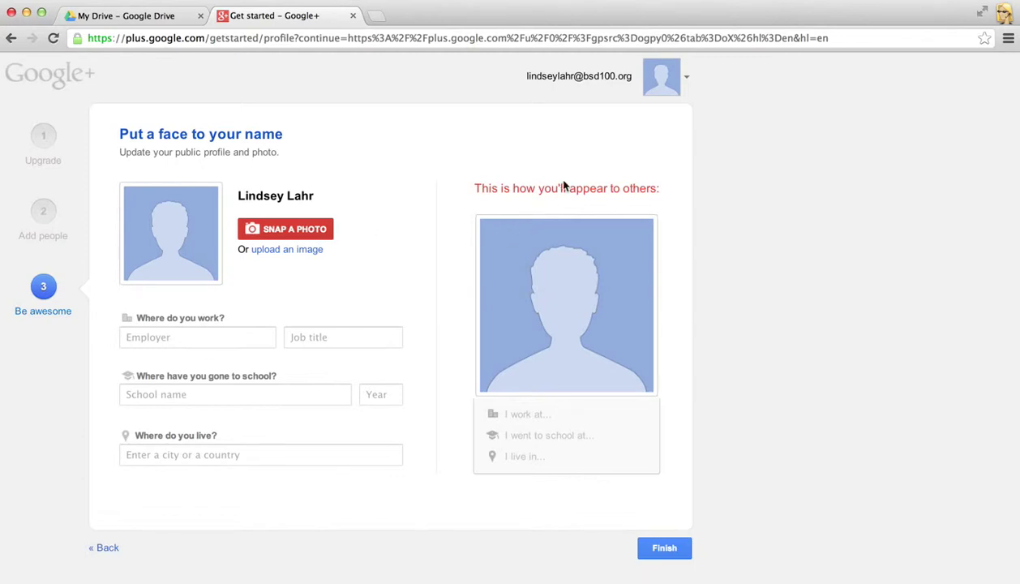
- Enter employer 'Freedom Middle School' and job title '7th Grade Teacher', then finish setup
{"action": "left_click", "coordinate": [179, 338]}
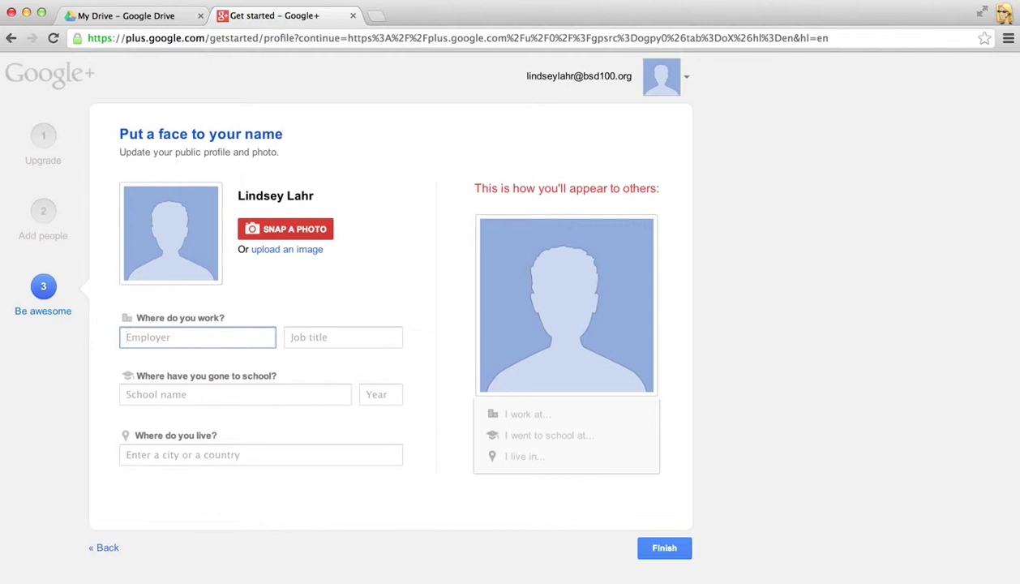
{"action": "type", "text": "South "}
{"action": "type", "text": "Bos"}
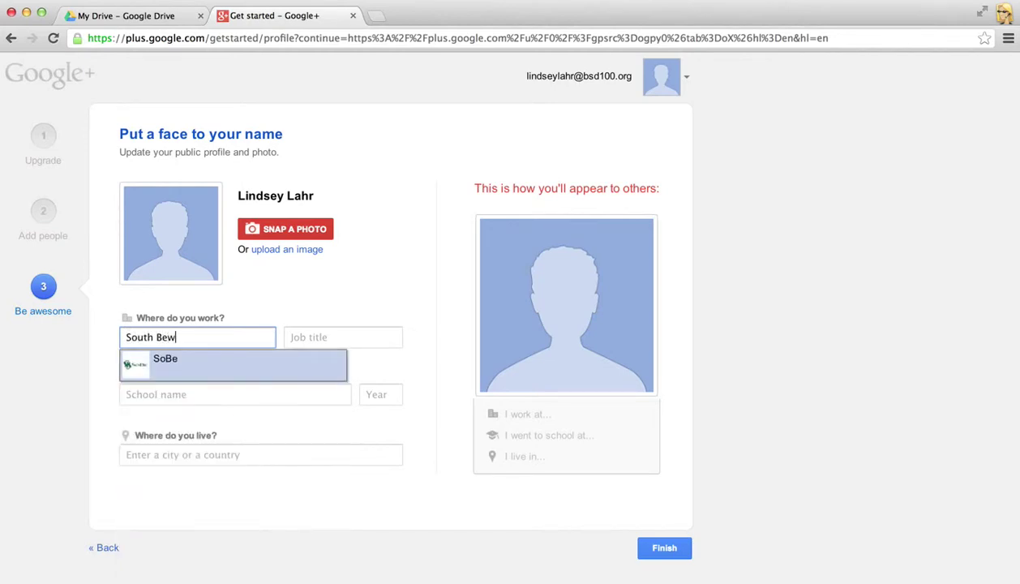
{"action": "key", "text": "BackSpace"}
{"action": "key", "text": "BackSpace"}
{"action": "left_click_drag", "start_coordinate": [174, 330], "coordinate": [84, 331]}
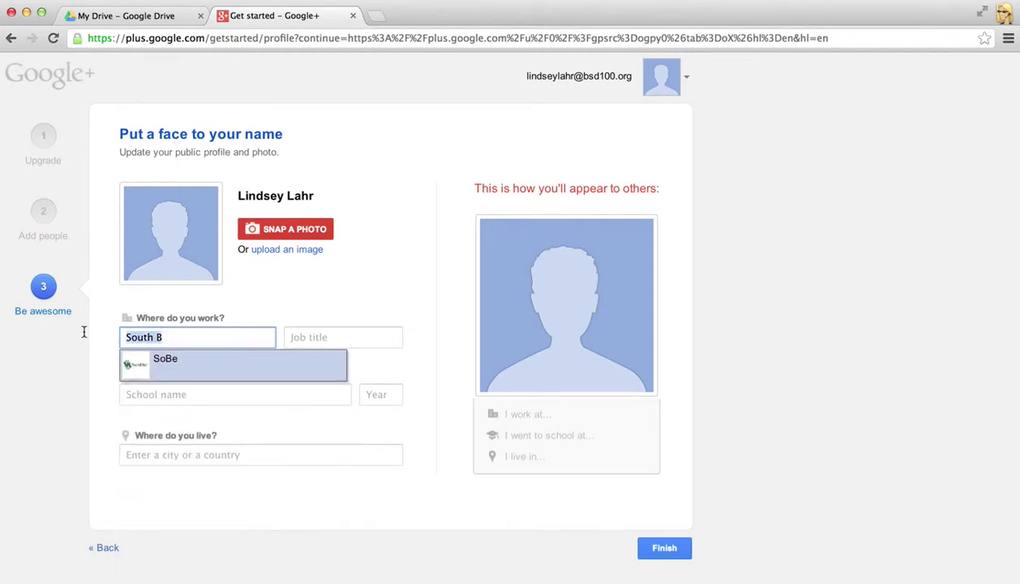
{"action": "type", "text": "Freedom Mid"}
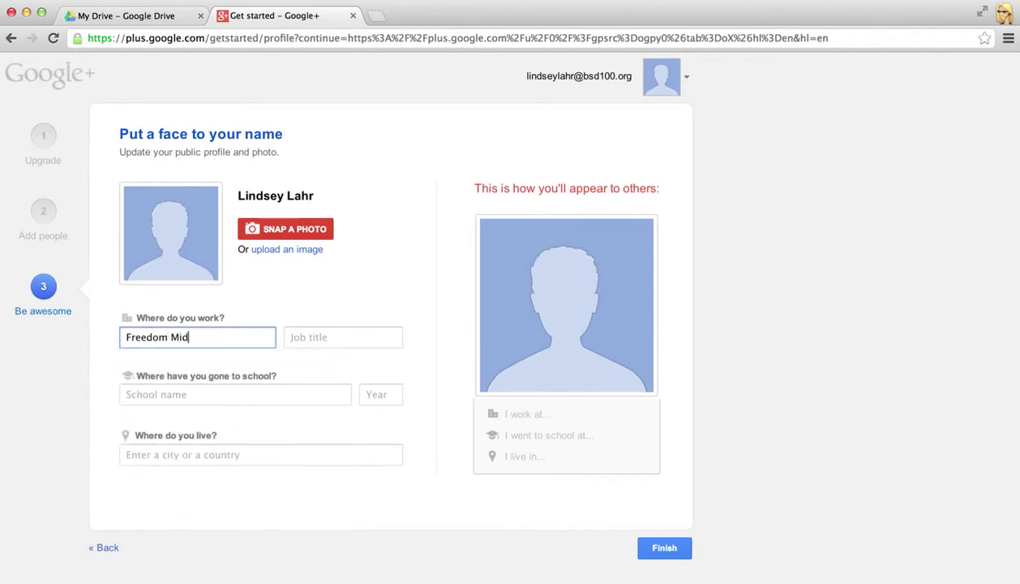
{"action": "type", "text": "dle School"}
{"action": "left_click", "coordinate": [332, 342]}
{"action": "type", "text": "7t"}
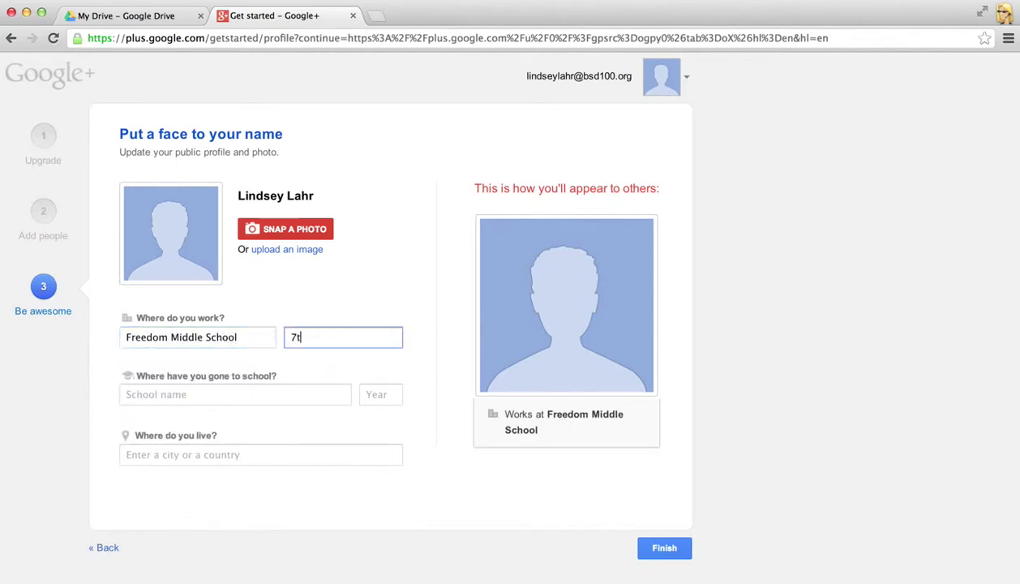
{"action": "type", "text": "h Grade Teacher"}
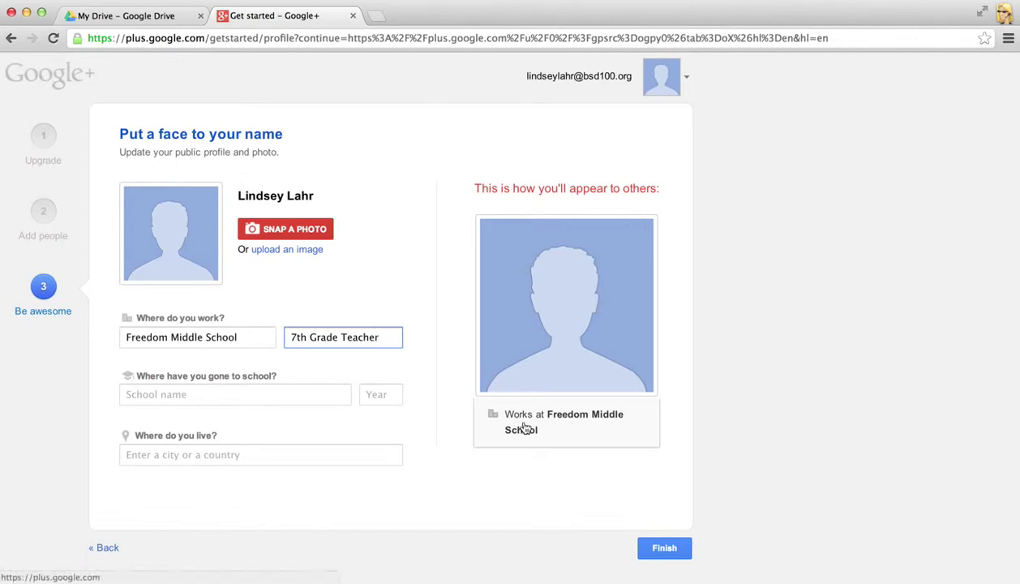
{"action": "left_click", "coordinate": [668, 555]}
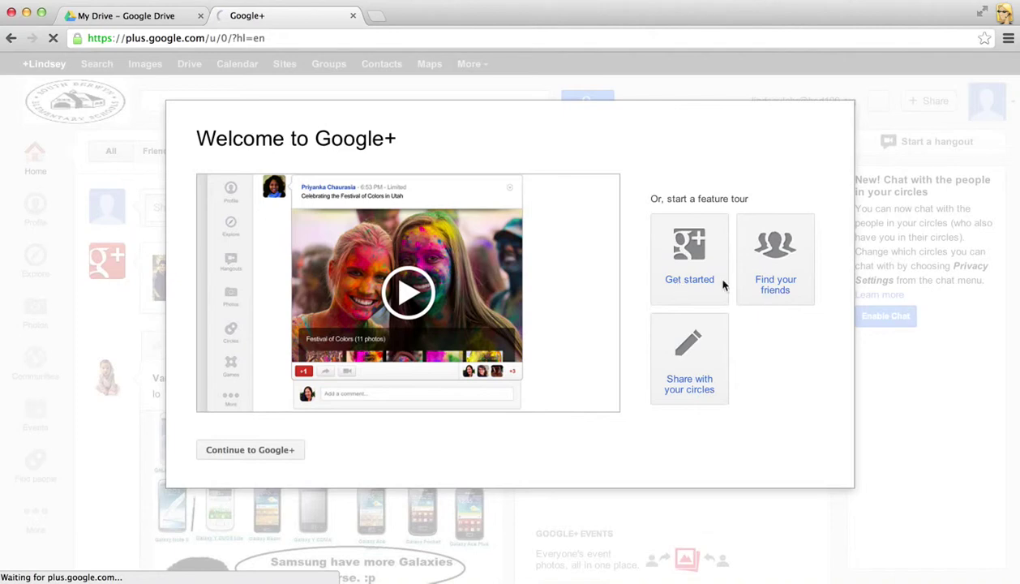
- Dismiss the Welcome dialog with Continue to Google+
{"action": "left_click", "coordinate": [278, 451]}
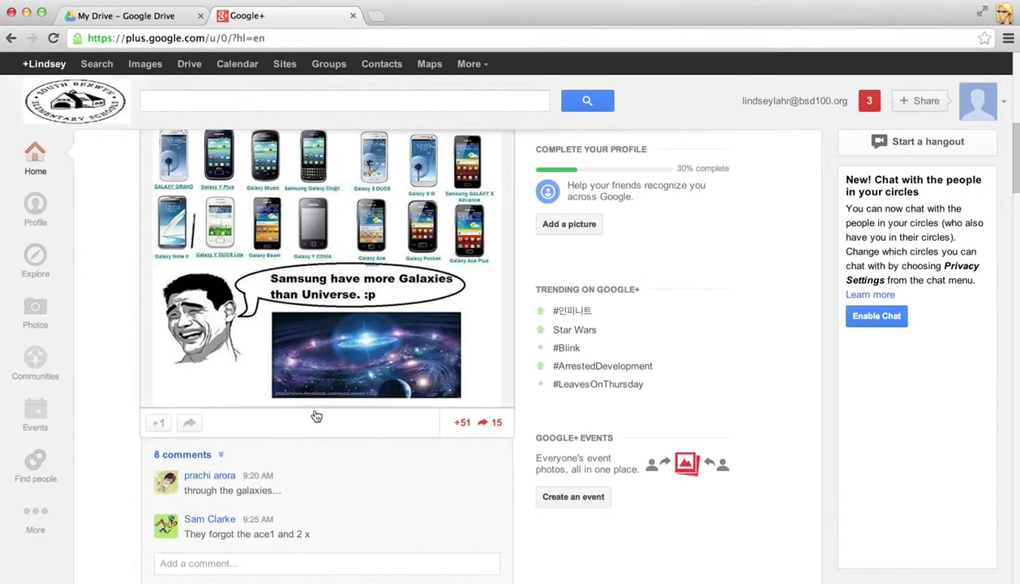
- Scroll through the Home stream posts and back up to the left sidebar
{"action": "scroll", "coordinate": [118, 314], "scroll_direction": "up", "scroll_amount": 2}
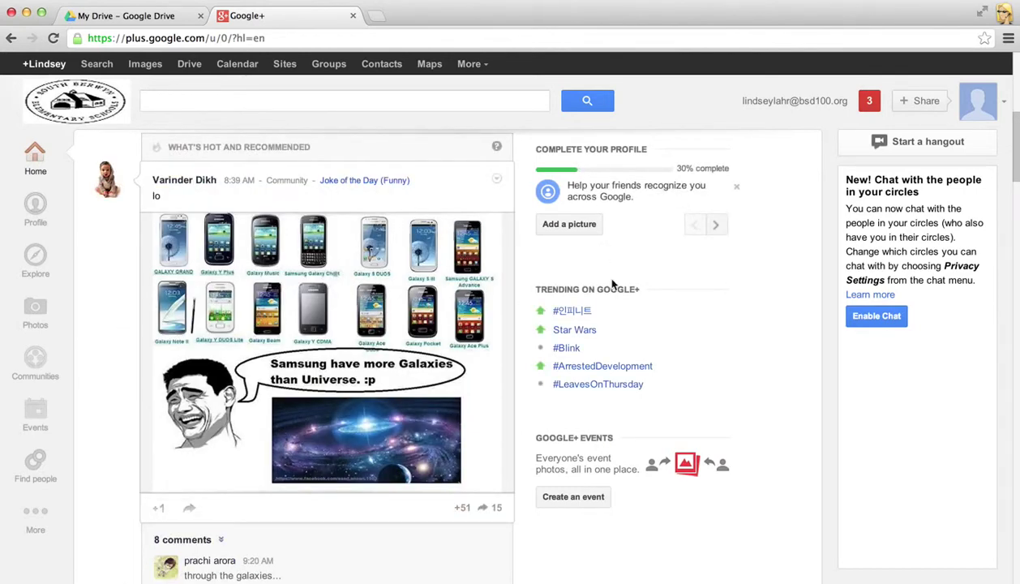
{"action": "scroll", "coordinate": [568, 283], "scroll_direction": "up", "scroll_amount": 2}
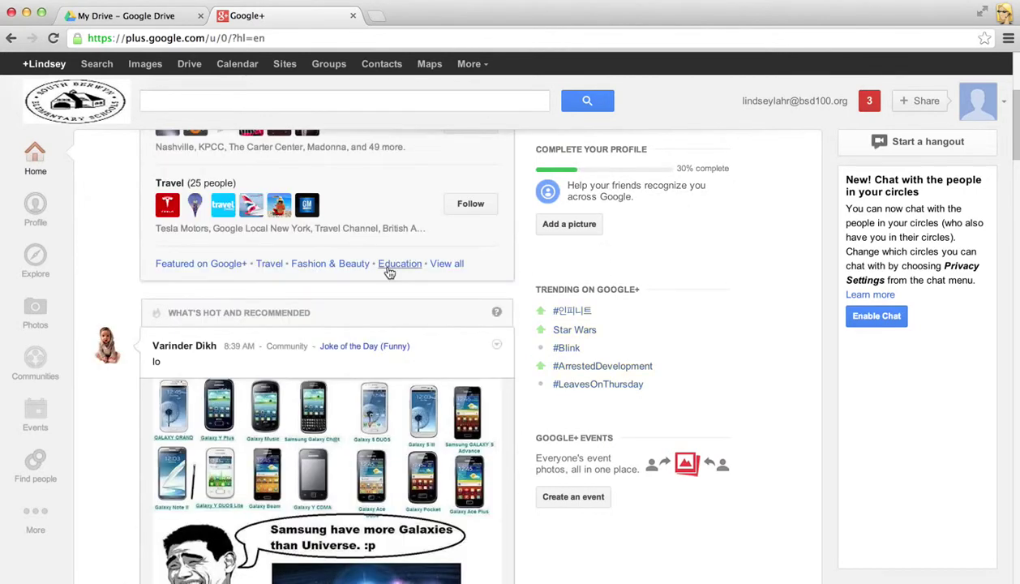
{"action": "scroll", "coordinate": [389, 272], "scroll_direction": "up", "scroll_amount": 4}
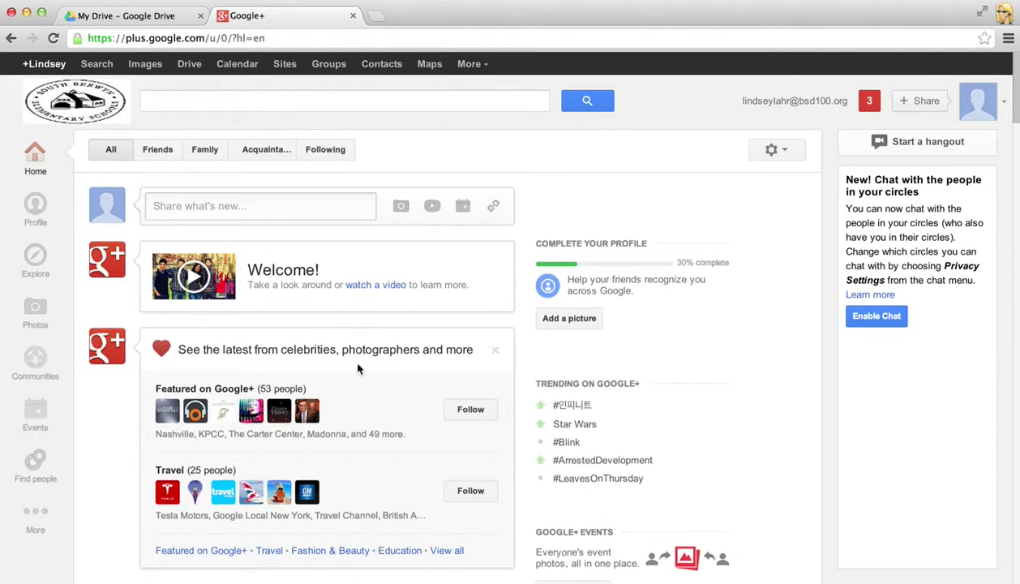
{"action": "scroll", "coordinate": [358, 365], "scroll_direction": "down", "scroll_amount": 2}
{"action": "scroll", "coordinate": [359, 370], "scroll_direction": "down", "scroll_amount": 1}
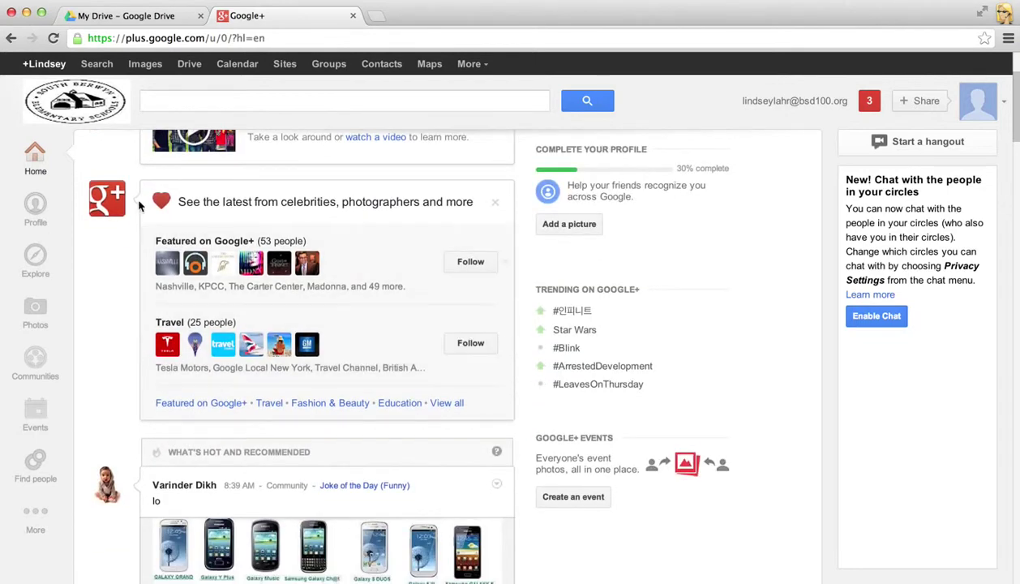
{"action": "scroll", "coordinate": [287, 213], "scroll_direction": "down", "scroll_amount": 5}
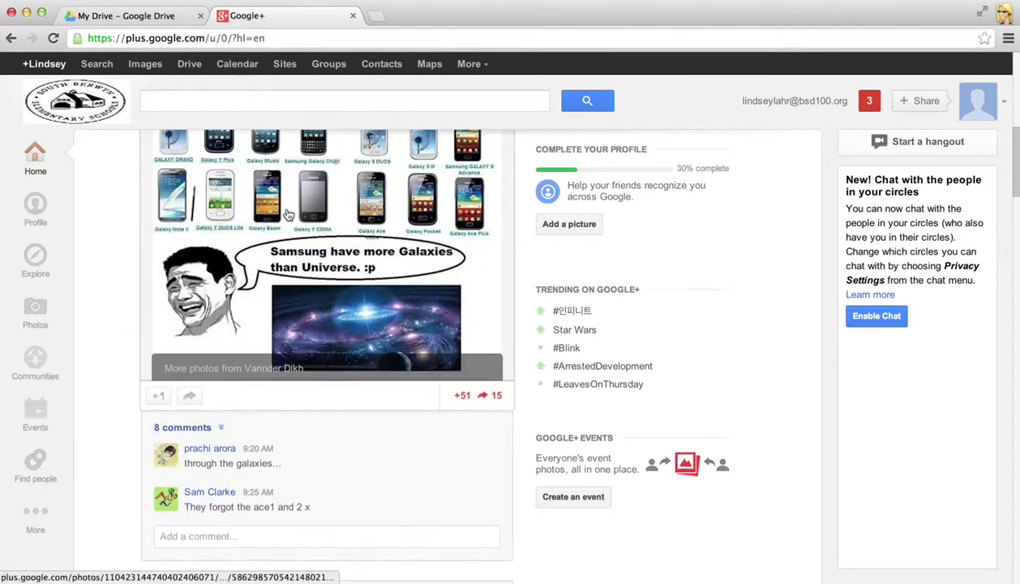
{"action": "scroll", "coordinate": [286, 212], "scroll_direction": "up", "scroll_amount": 5}
{"action": "scroll", "coordinate": [286, 212], "scroll_direction": "up", "scroll_amount": 1}
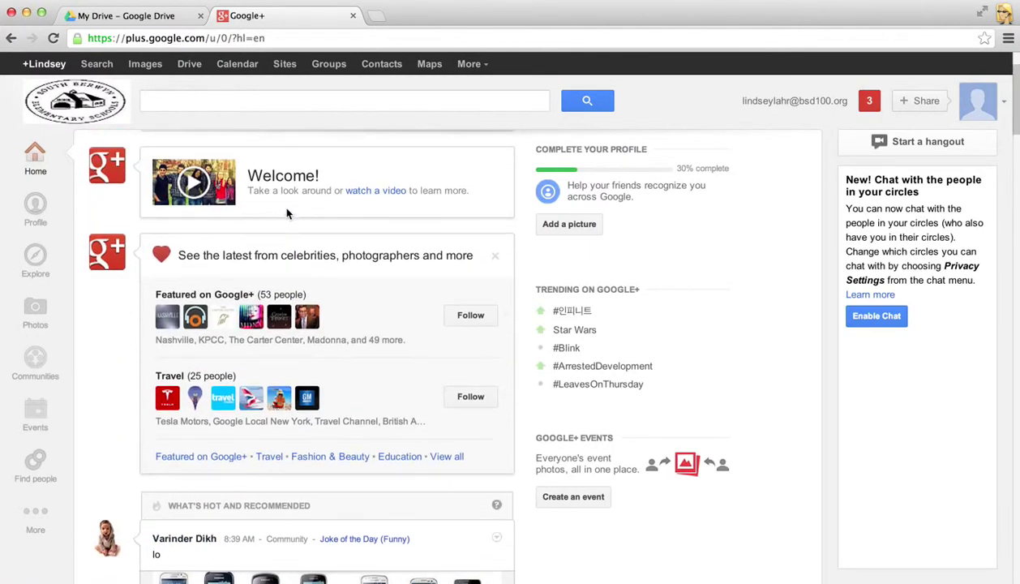
{"action": "scroll", "coordinate": [82, 226], "scroll_direction": "up", "scroll_amount": 1}
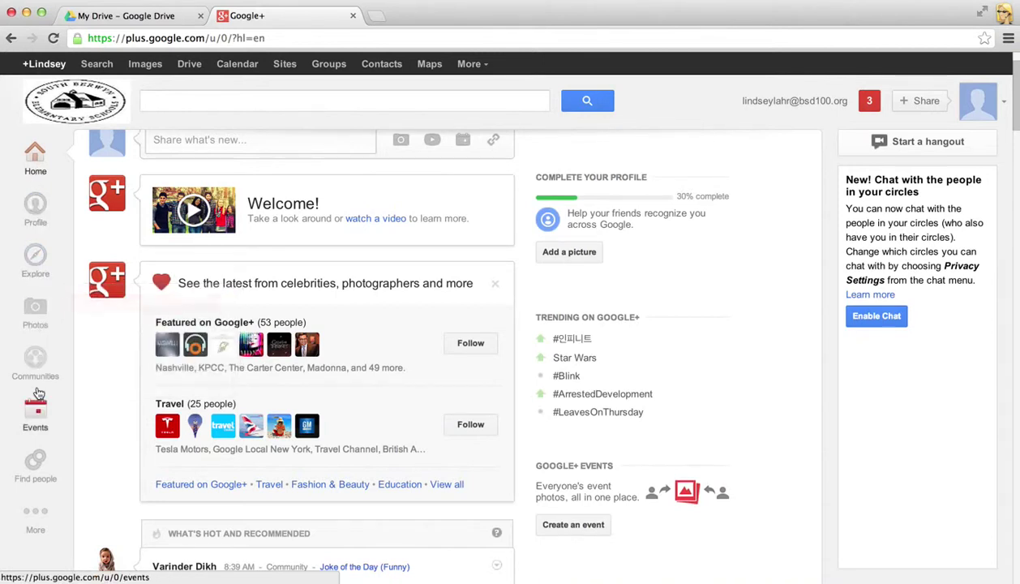
{"action": "mouse_move", "coordinate": [40, 515]}
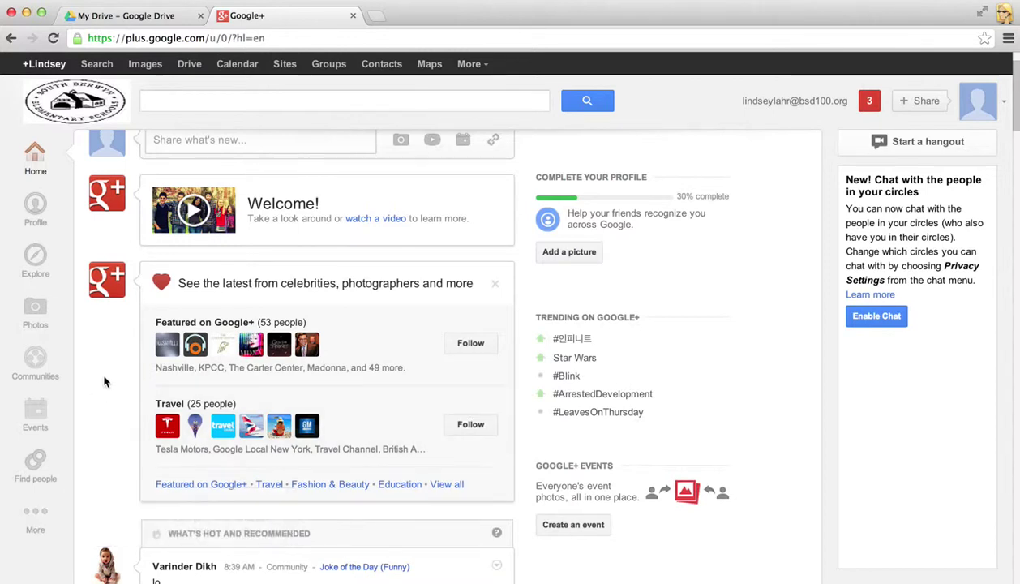
{"action": "scroll", "coordinate": [106, 369], "scroll_direction": "up", "scroll_amount": 2}
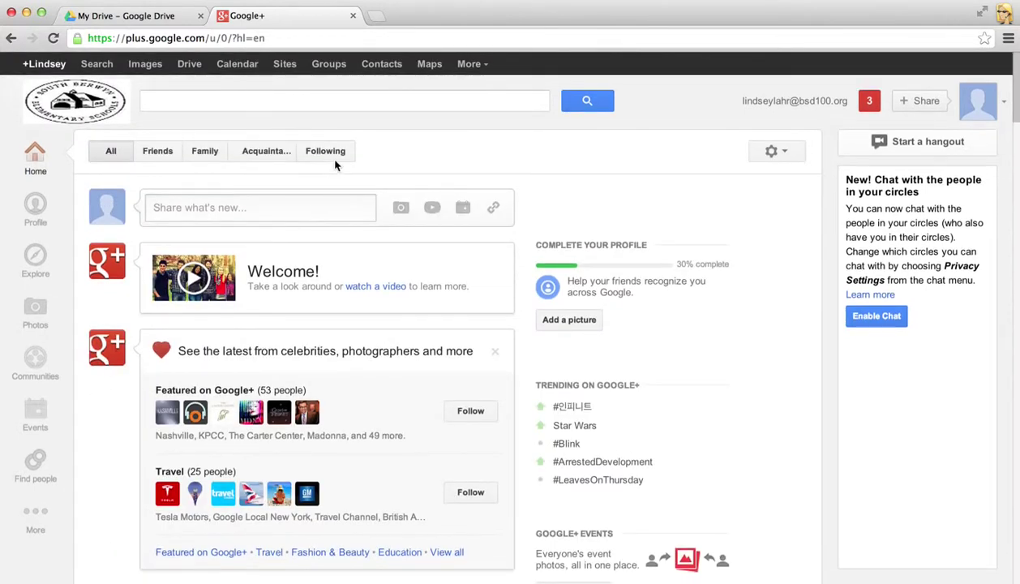
- Open your profile page and choose 'Remind me later' on the cover photo banner
{"action": "left_click", "coordinate": [36, 210]}
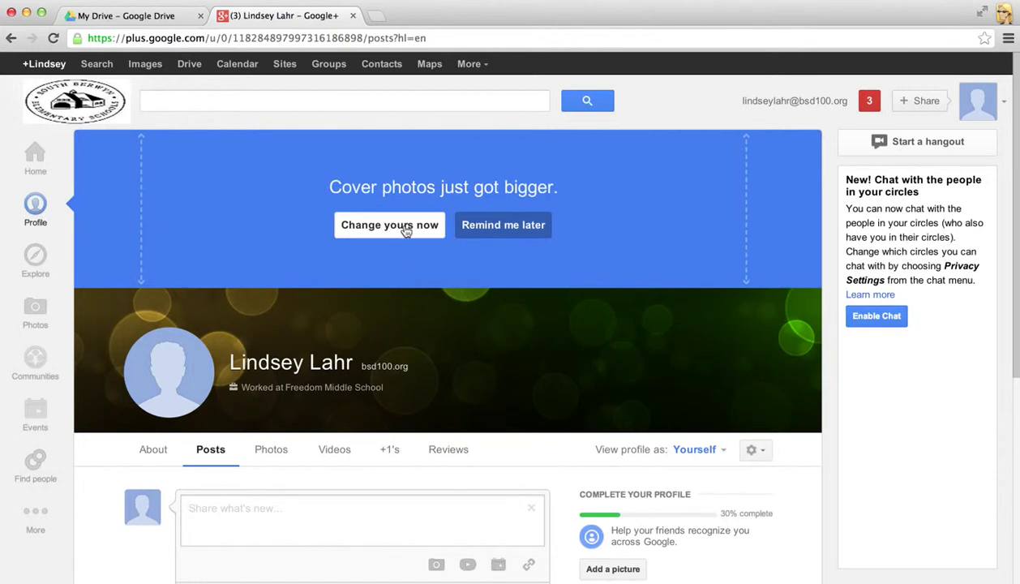
{"action": "left_click", "coordinate": [486, 229]}
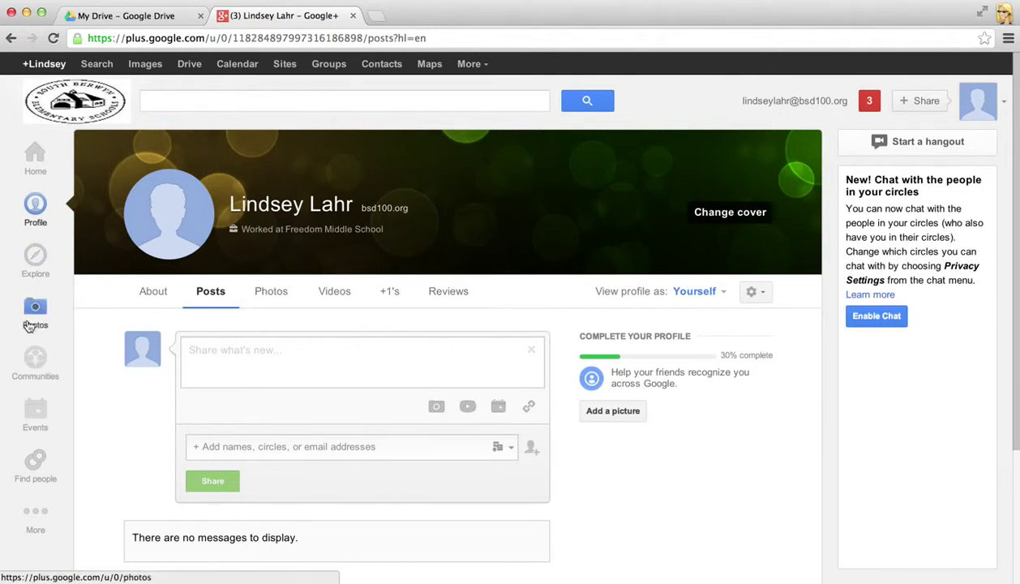
- Go to Find people, switch to the Your circles tab and check the circle actions list
{"action": "left_click", "coordinate": [31, 463]}
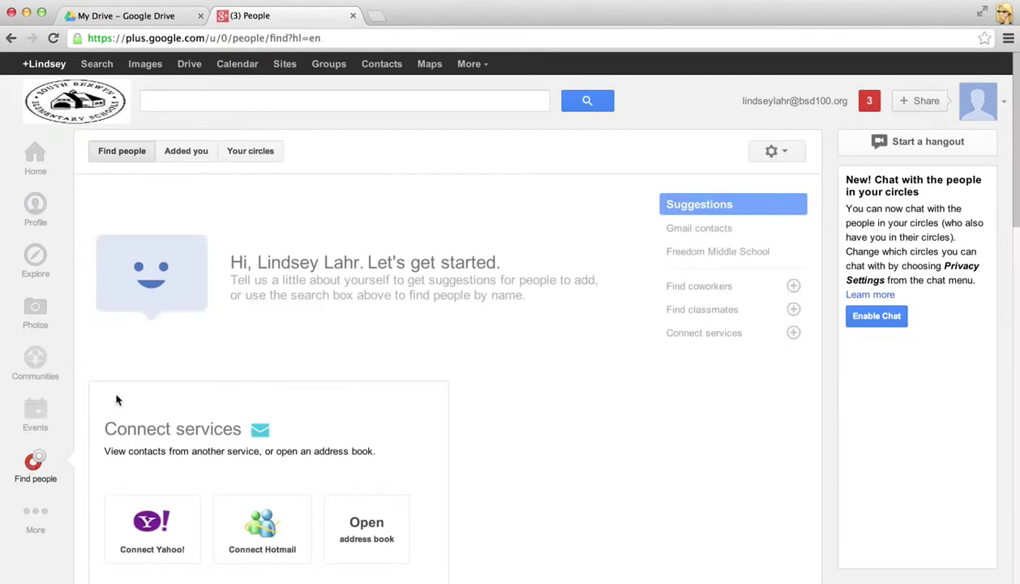
{"action": "left_click", "coordinate": [255, 159]}
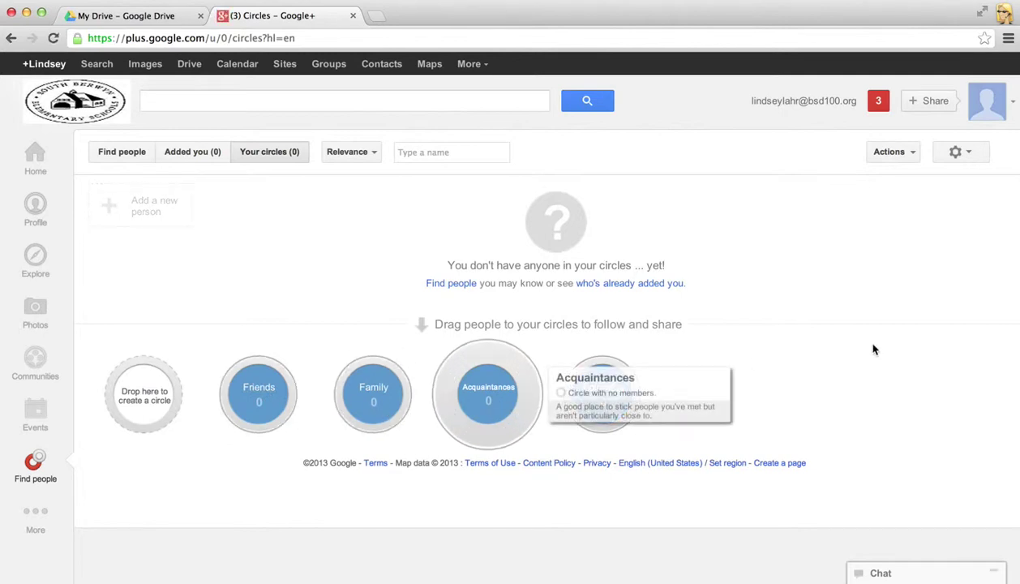
{"action": "left_click", "coordinate": [909, 160]}
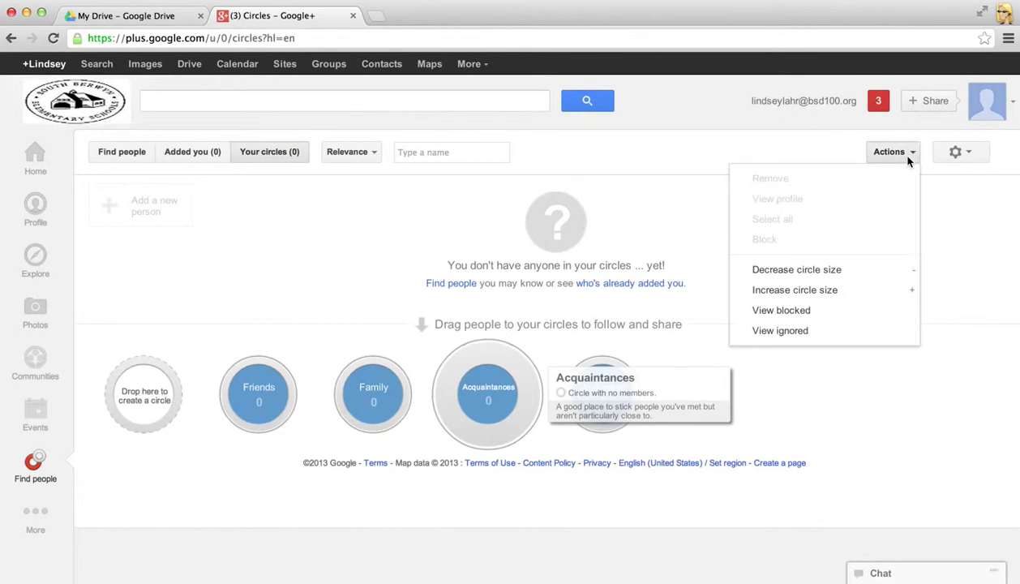
{"action": "left_click", "coordinate": [945, 215]}
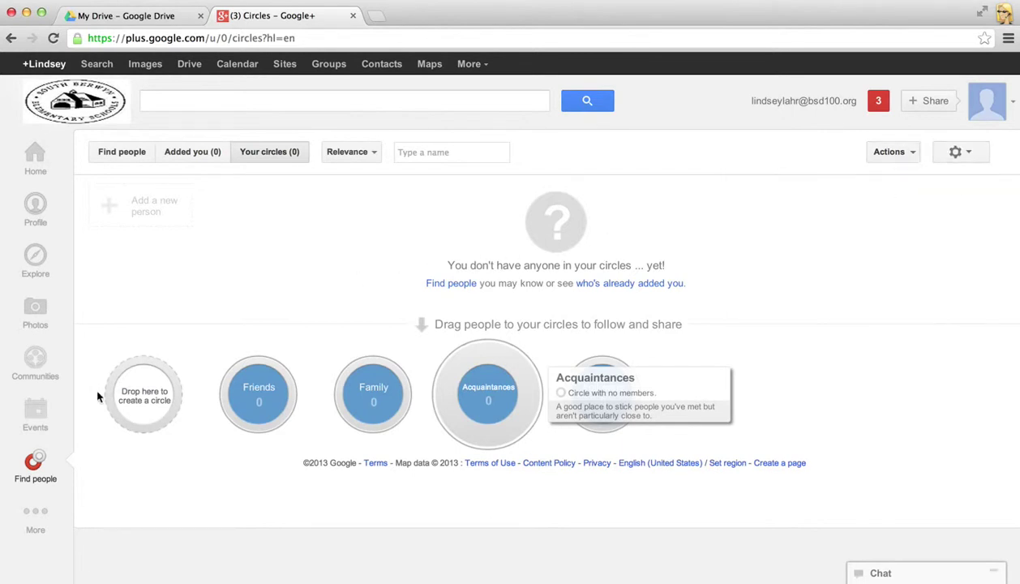
- Create an empty circle named 'Math Teachers'
{"action": "left_click", "coordinate": [145, 396]}
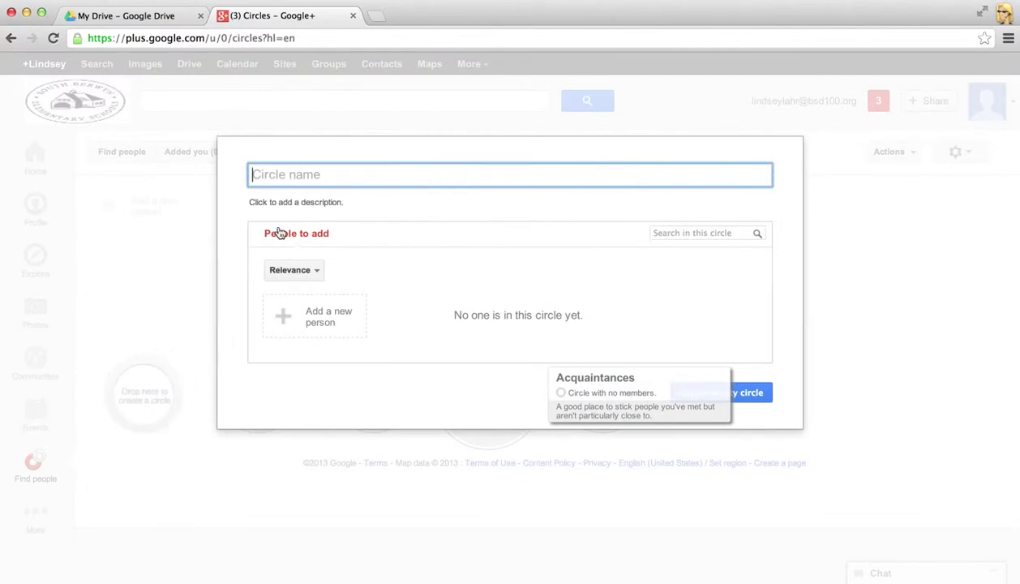
{"action": "type", "text": "Math T"}
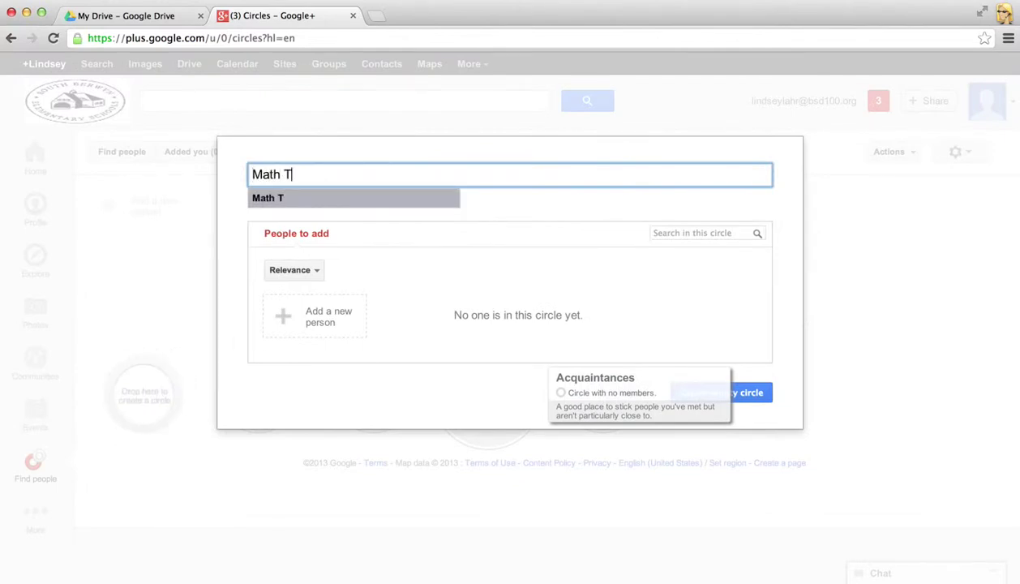
{"action": "type", "text": "eachers"}
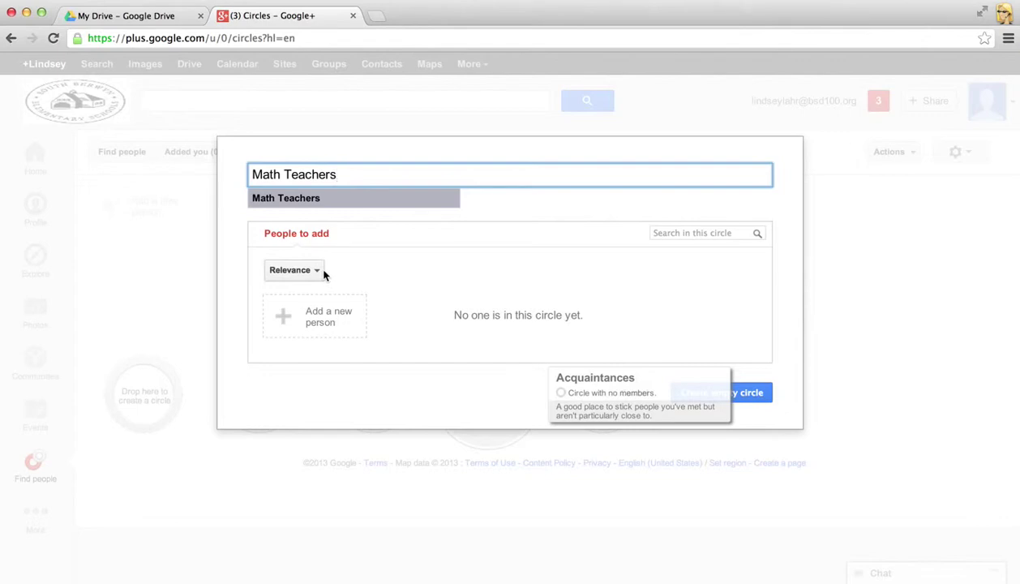
{"action": "left_click", "coordinate": [754, 398]}
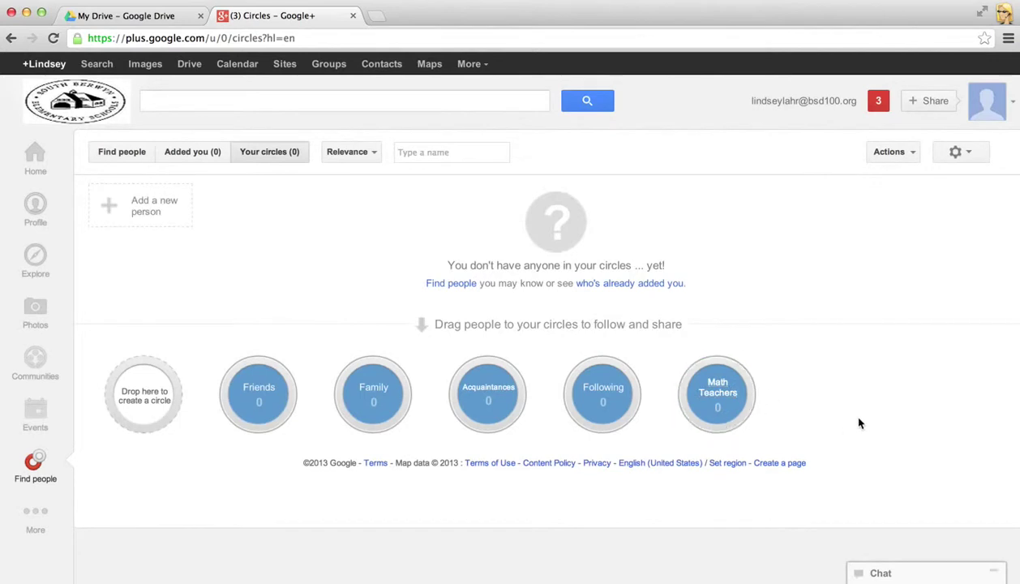
- Return to Find people and search Google+ for the colleague's full name
{"action": "left_click", "coordinate": [130, 153]}
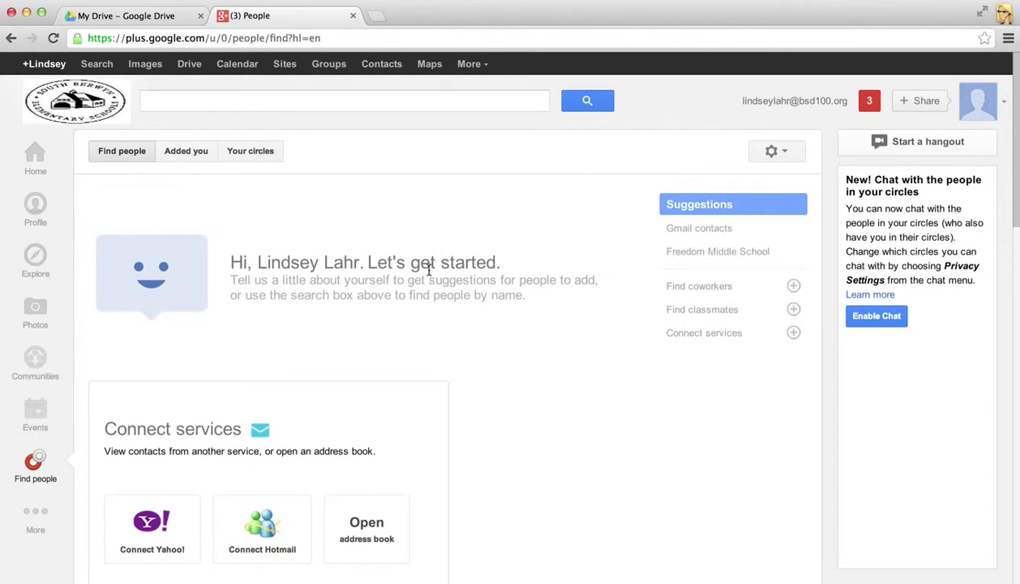
{"action": "scroll", "coordinate": [426, 266], "scroll_direction": "down", "scroll_amount": 3}
{"action": "scroll", "coordinate": [426, 276], "scroll_direction": "up", "scroll_amount": 3}
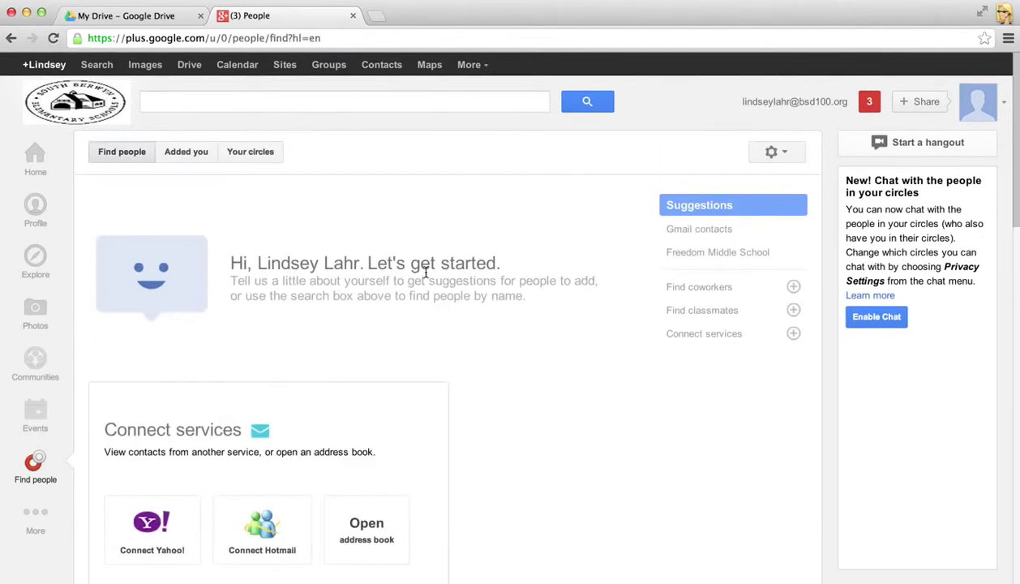
{"action": "left_click", "coordinate": [262, 103]}
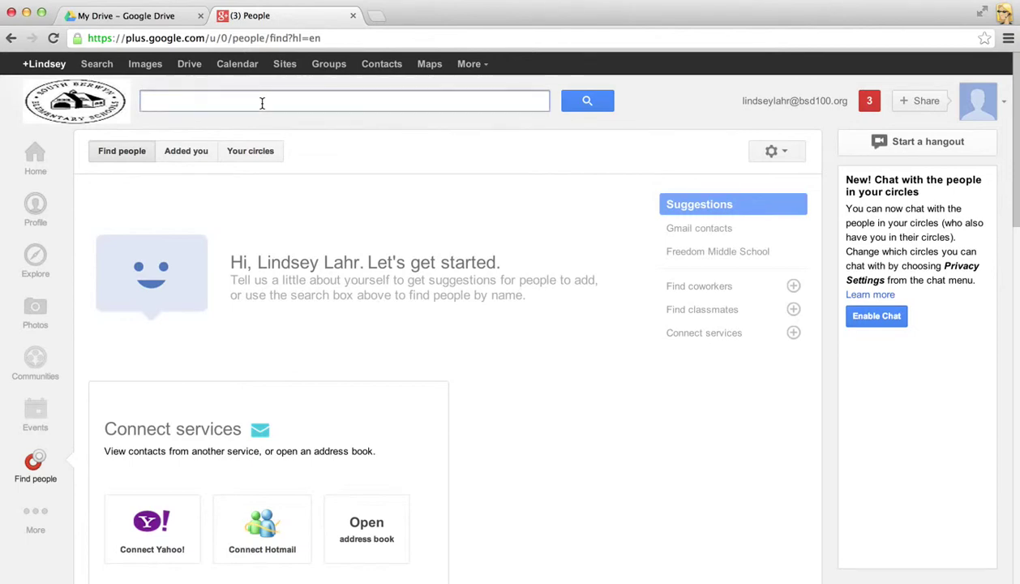
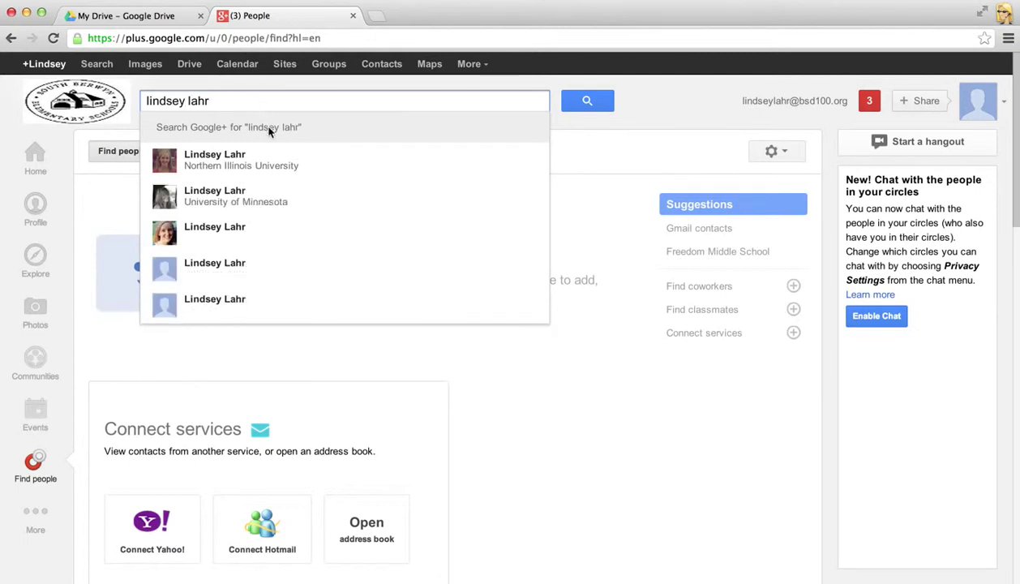
- Open the colleague's profile from the suggestions and add her to a newly created 'Freedom' circle
{"action": "left_click", "coordinate": [213, 161]}
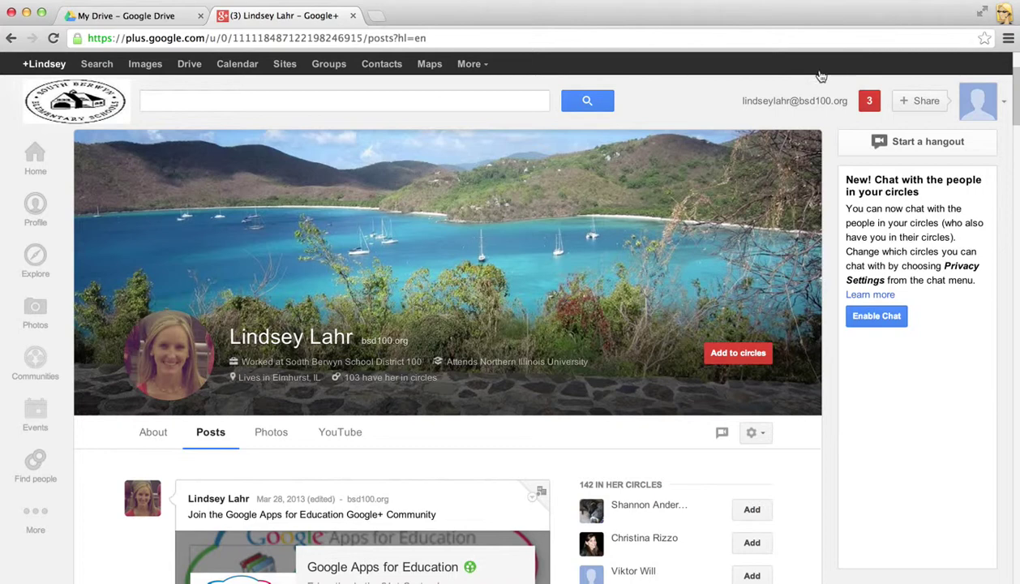
{"action": "scroll", "coordinate": [590, 206], "scroll_direction": "down", "scroll_amount": 2}
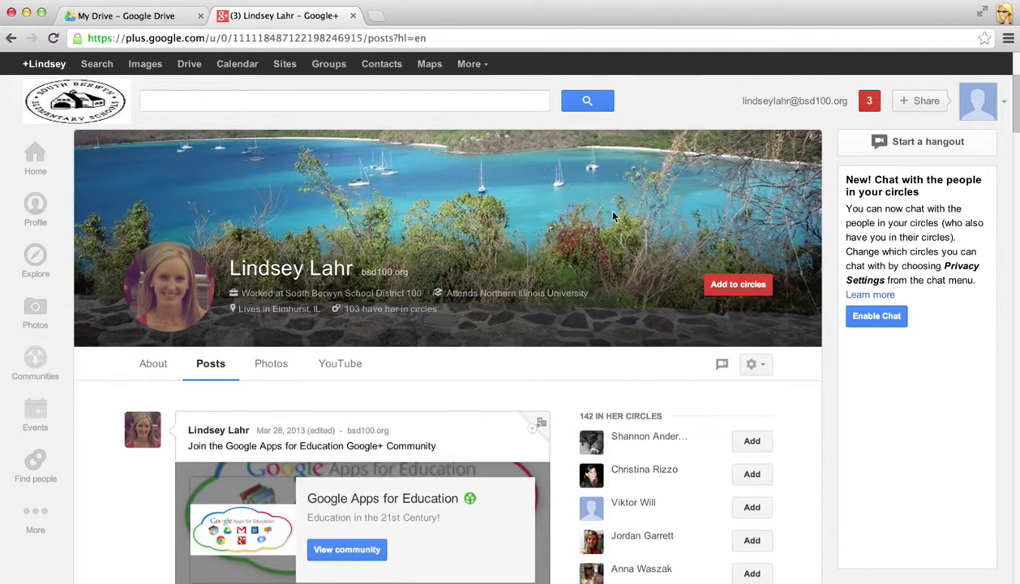
{"action": "left_click", "coordinate": [725, 282]}
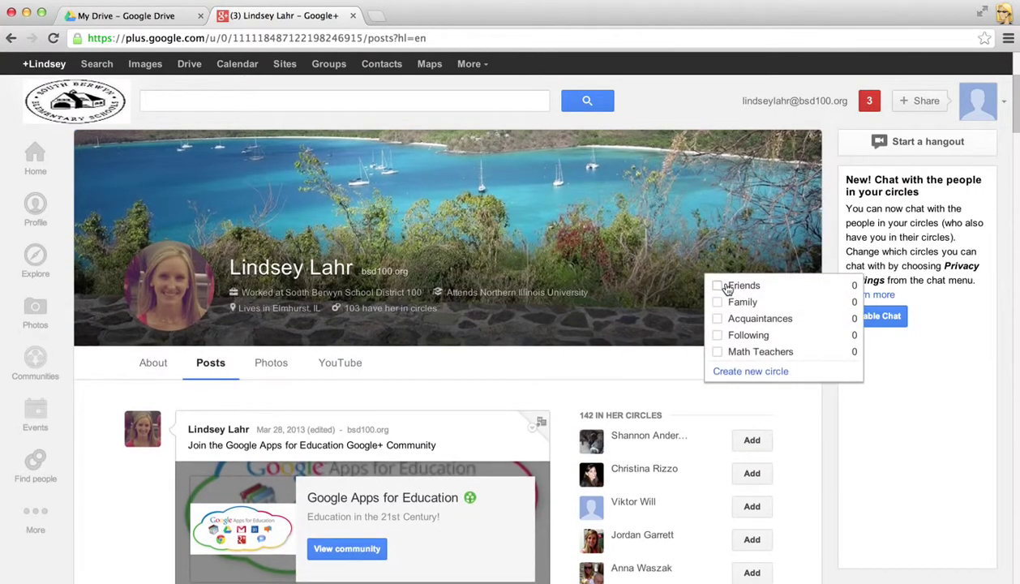
{"action": "scroll", "coordinate": [728, 290], "scroll_direction": "down", "scroll_amount": 1}
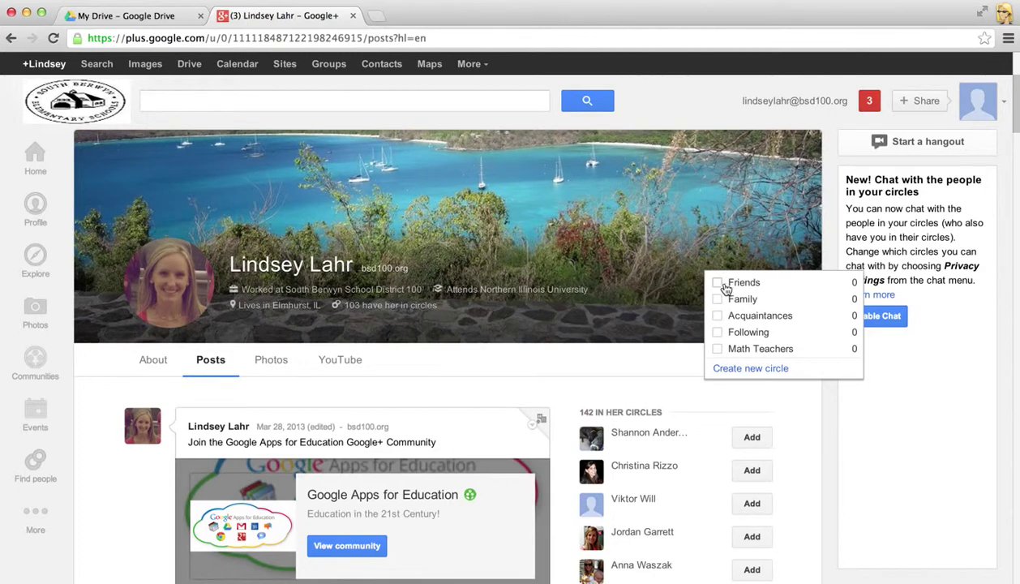
{"action": "left_click", "coordinate": [733, 369]}
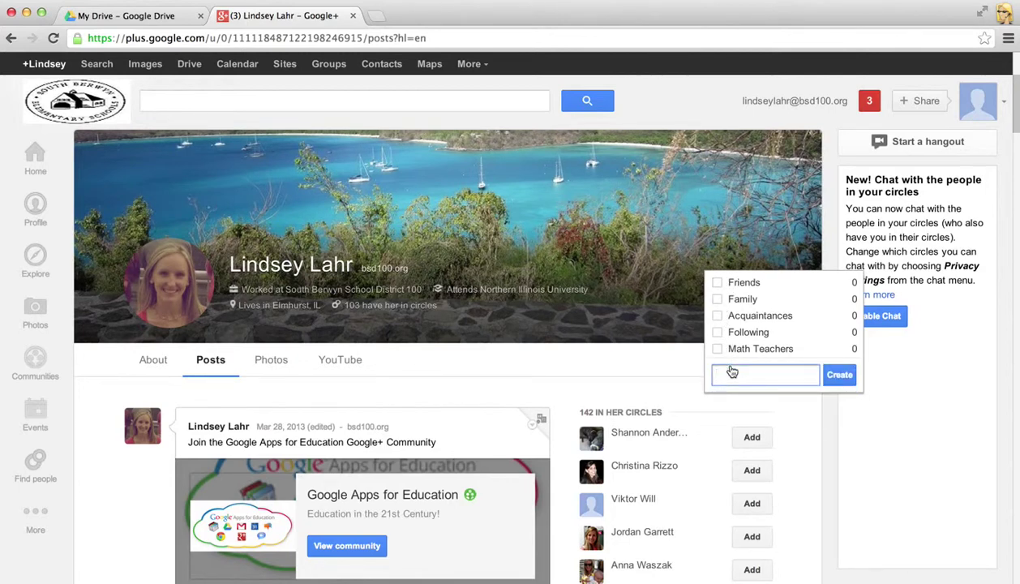
{"action": "type", "text": "Freedom"}
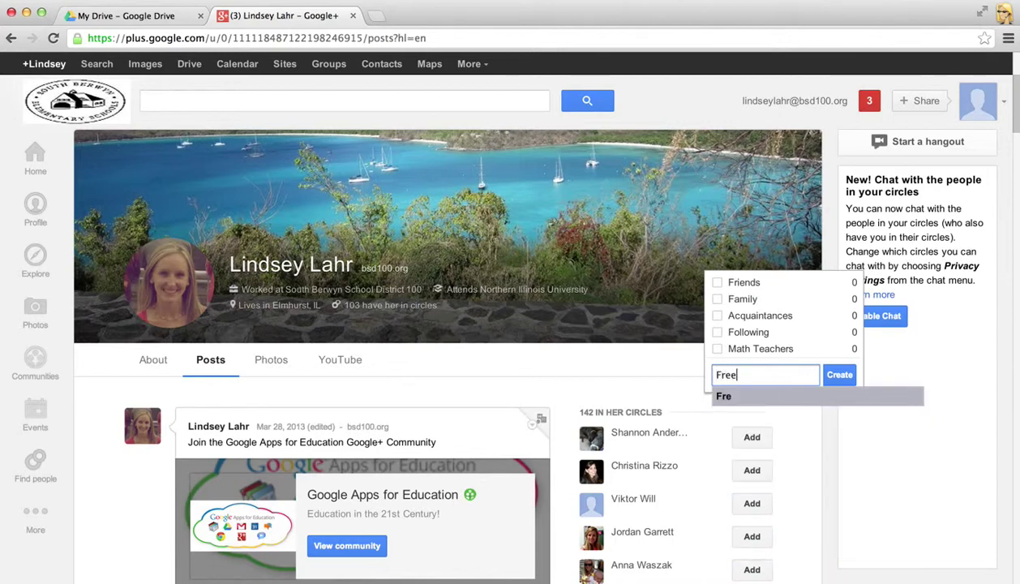
{"action": "left_click", "coordinate": [828, 374]}
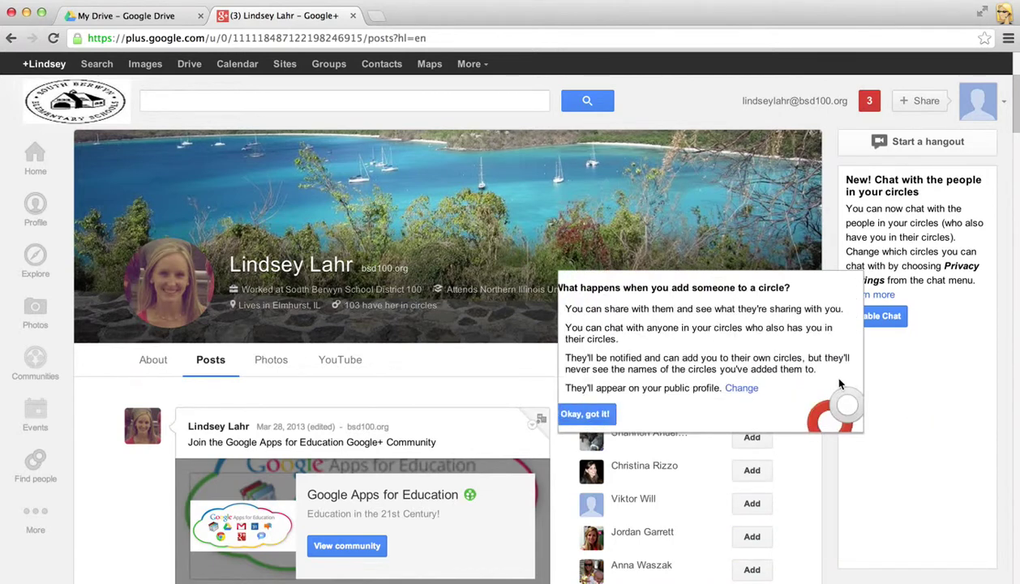
{"action": "left_click", "coordinate": [598, 410]}
{"action": "mouse_move", "coordinate": [726, 290]}
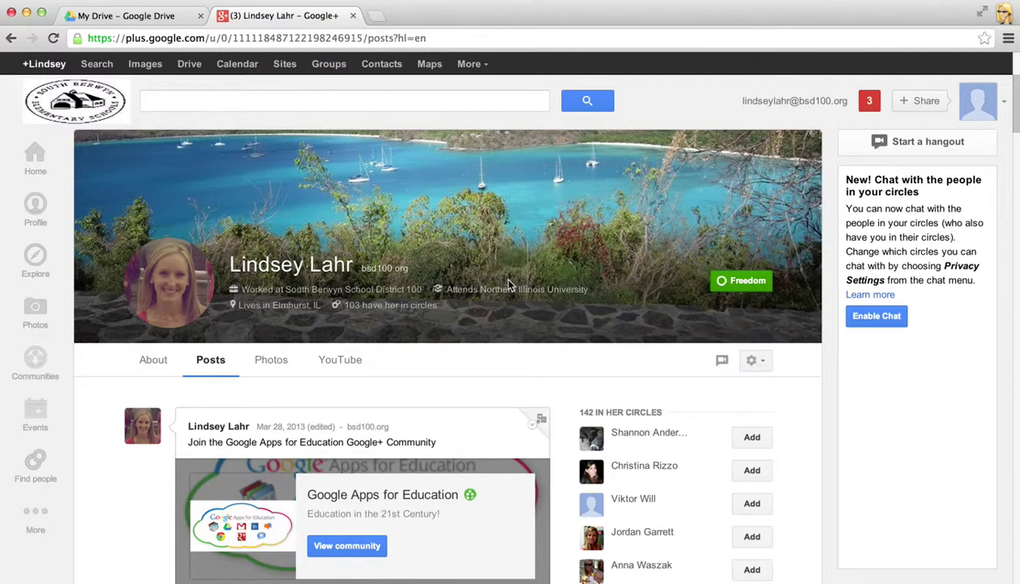
{"action": "scroll", "coordinate": [717, 386], "scroll_direction": "down", "scroll_amount": 2}
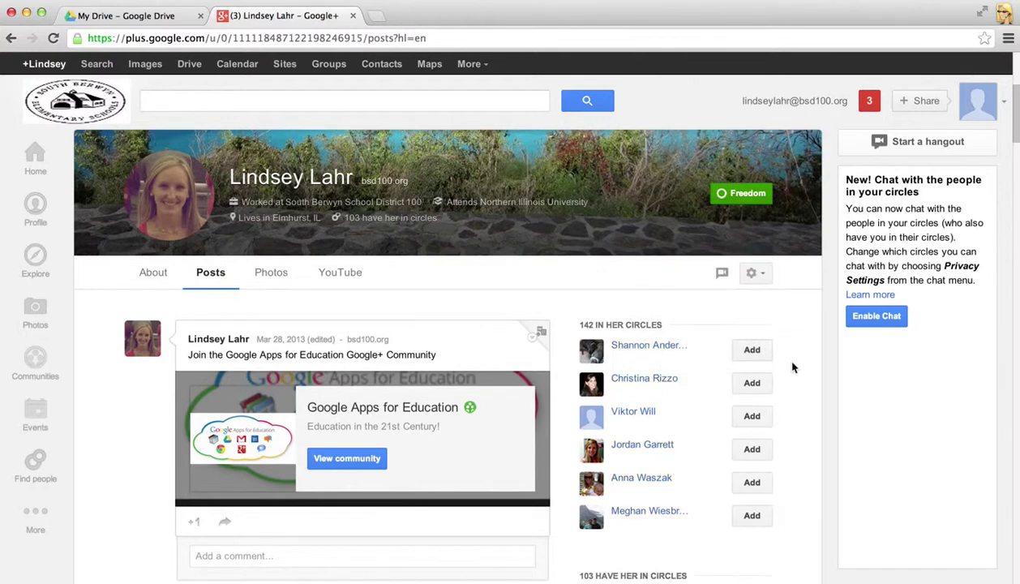
{"action": "scroll", "coordinate": [786, 451], "scroll_direction": "down", "scroll_amount": 1}
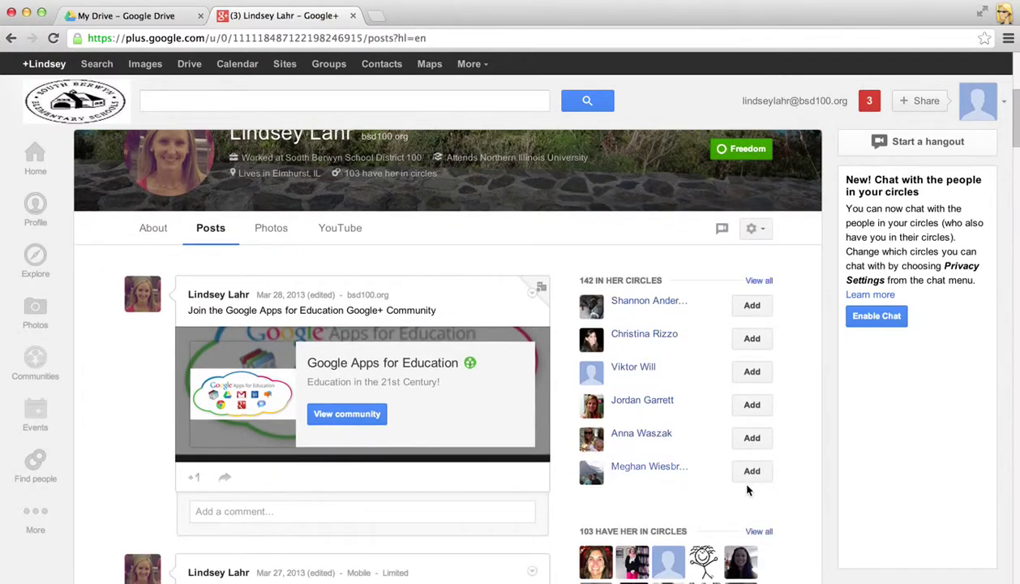